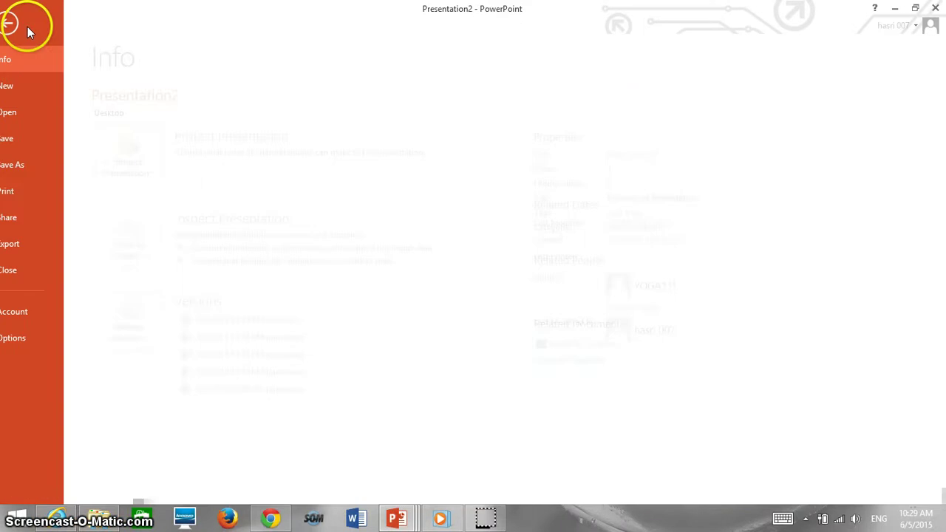
Start a blank presentation and delete the title and subtitle placeholders from its slide
{"action": "left_click", "coordinate": [41, 86]}
{"action": "left_click", "coordinate": [208, 198]}
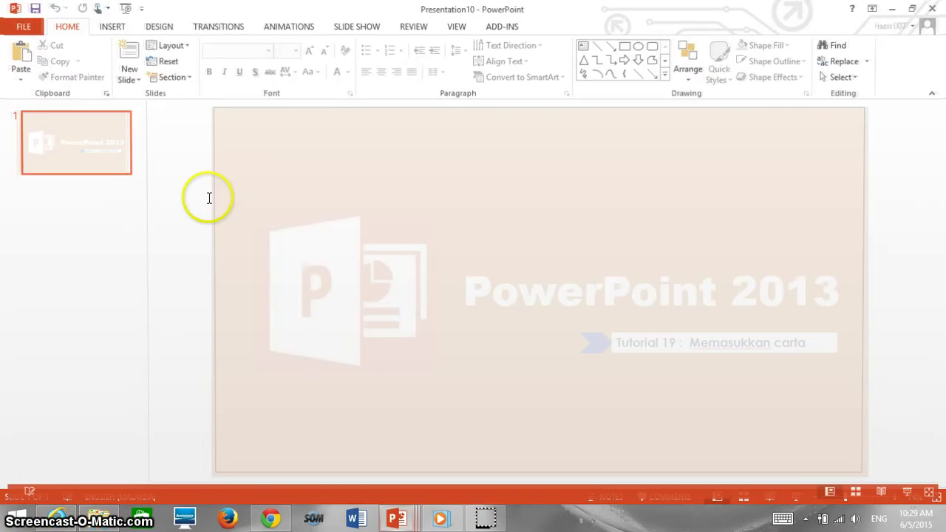
{"action": "left_click", "coordinate": [450, 256]}
{"action": "left_click", "coordinate": [501, 169]}
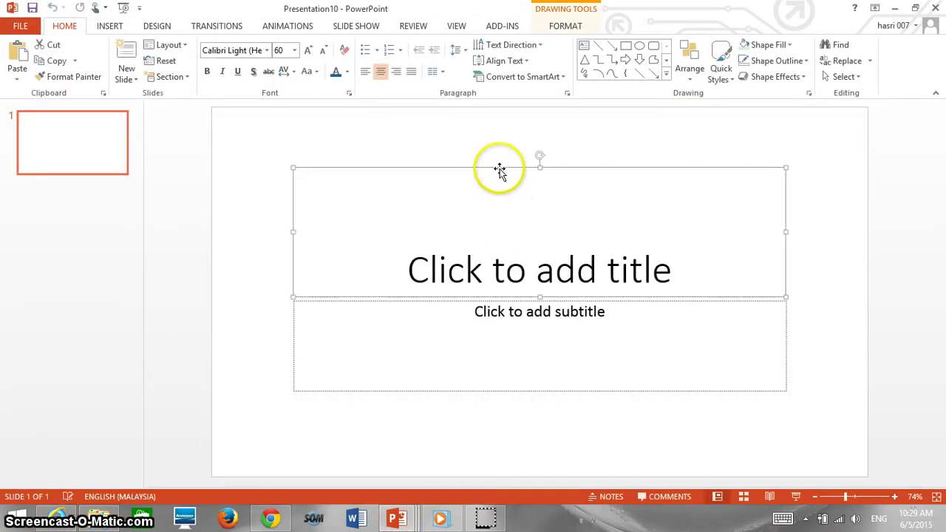
{"action": "key", "text": "Delete"}
{"action": "left_click", "coordinate": [504, 302]}
{"action": "key", "text": "Delete"}
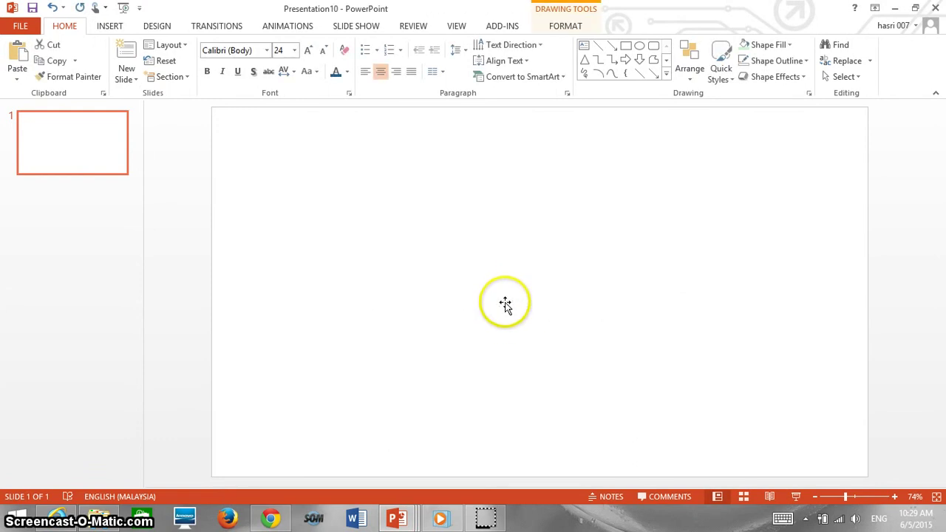
{"action": "left_click", "coordinate": [109, 28]}
Open Insert Chart and preview each Column and Line chart subtype
{"action": "left_click", "coordinate": [301, 66]}
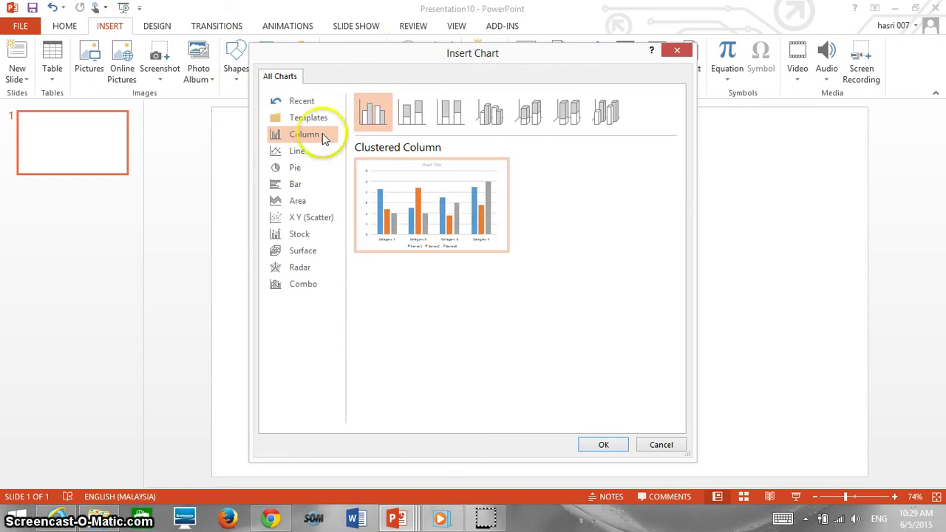
{"action": "left_click", "coordinate": [411, 118]}
{"action": "left_click", "coordinate": [449, 117]}
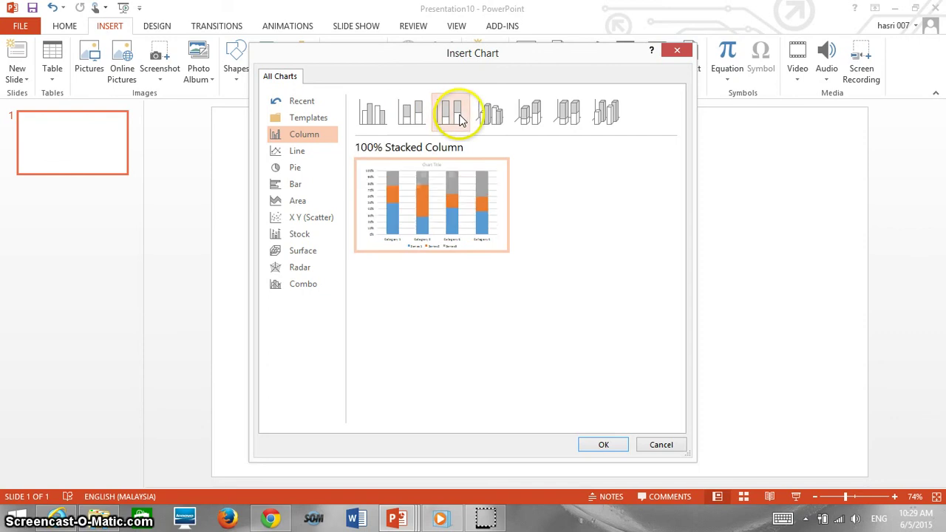
{"action": "left_click", "coordinate": [489, 117]}
{"action": "left_click", "coordinate": [529, 117]}
{"action": "left_click", "coordinate": [570, 118]}
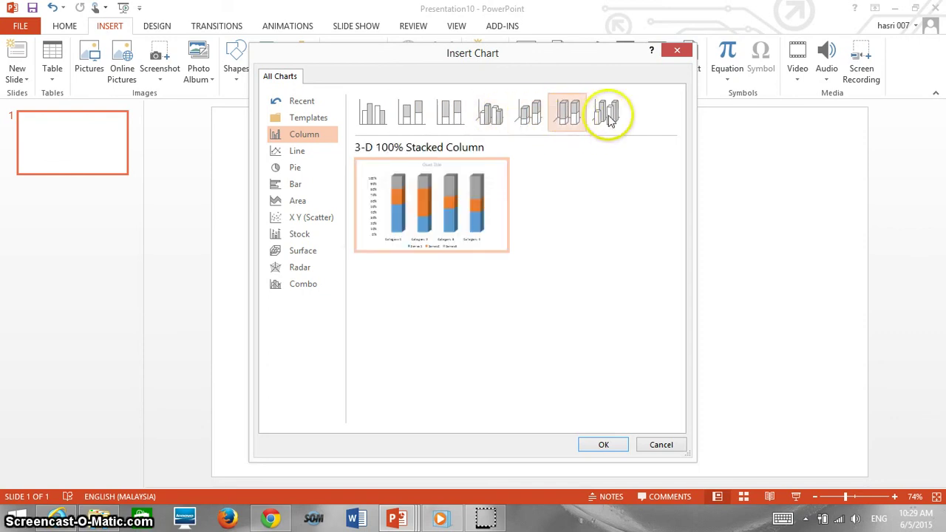
{"action": "left_click", "coordinate": [607, 114]}
{"action": "left_click", "coordinate": [311, 156]}
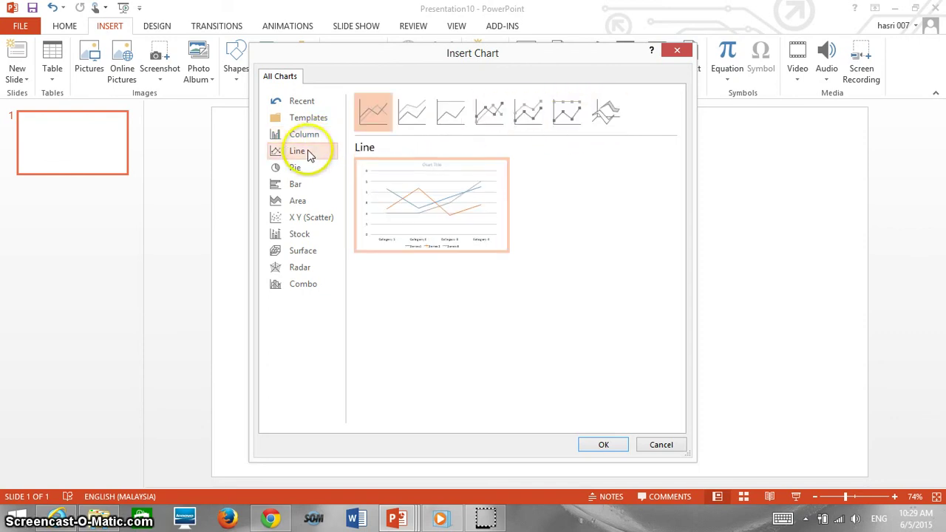
{"action": "left_click", "coordinate": [411, 112]}
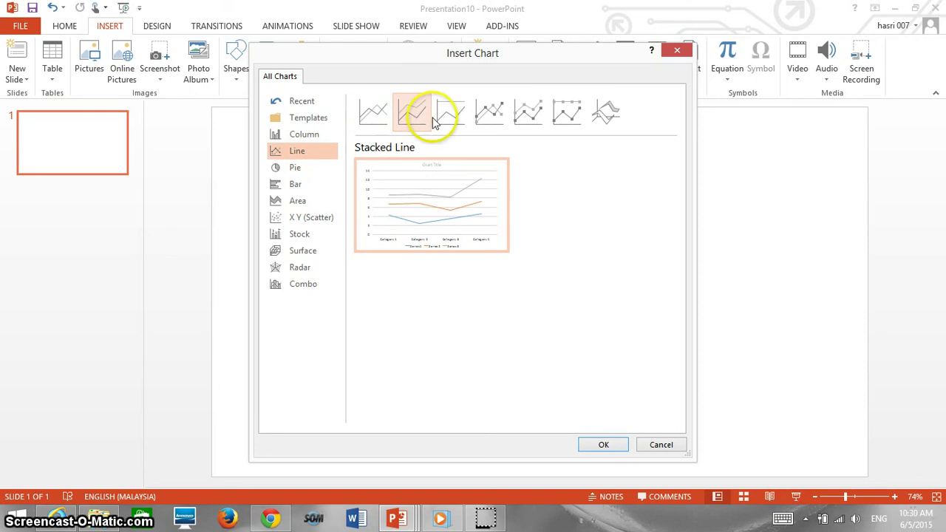
{"action": "left_click", "coordinate": [490, 113]}
{"action": "left_click", "coordinate": [529, 112]}
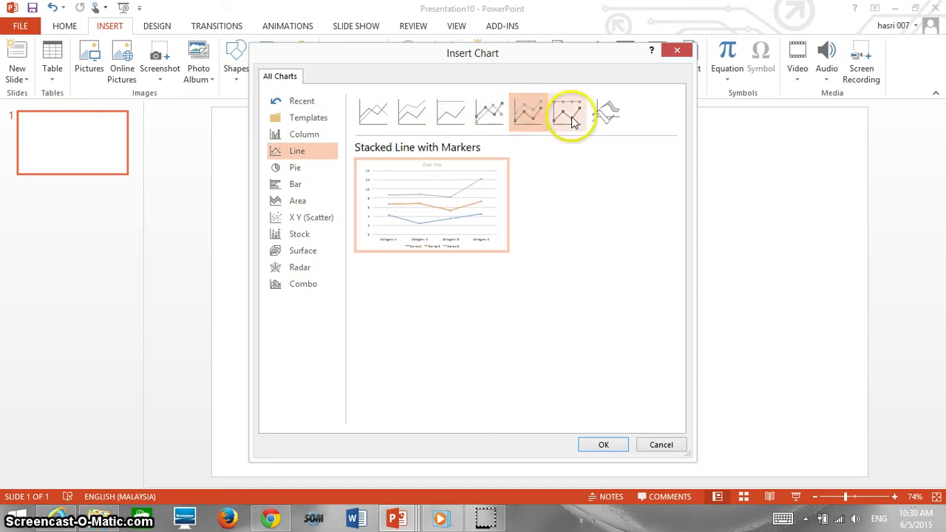
{"action": "left_click", "coordinate": [610, 113]}
Preview the Pie, Bar and Area chart subtypes
{"action": "left_click", "coordinate": [299, 168]}
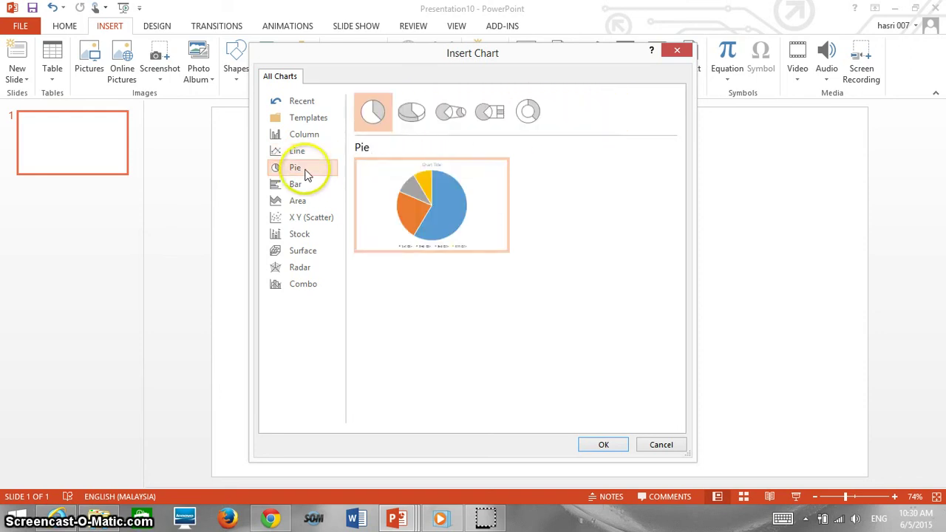
{"action": "left_click", "coordinate": [408, 116]}
{"action": "left_click", "coordinate": [450, 113]}
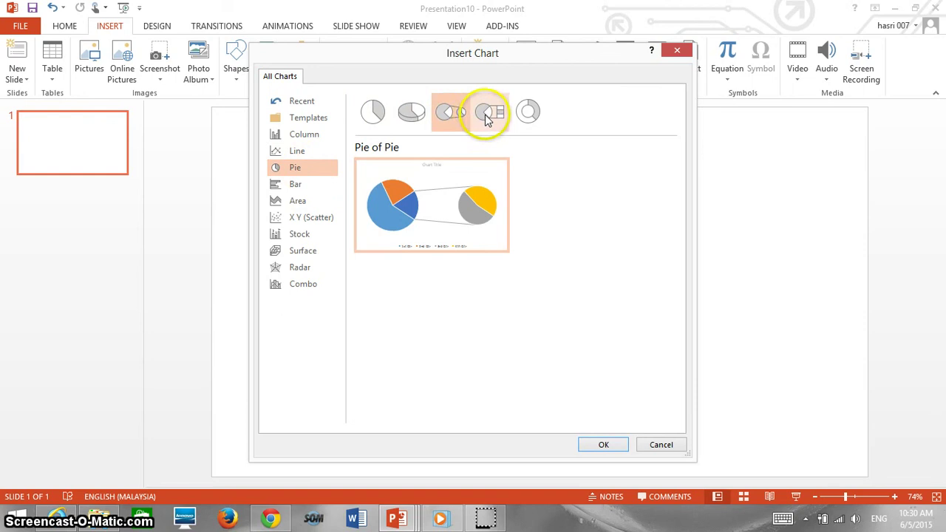
{"action": "left_click", "coordinate": [488, 114]}
{"action": "left_click", "coordinate": [529, 115]}
{"action": "left_click", "coordinate": [292, 185]}
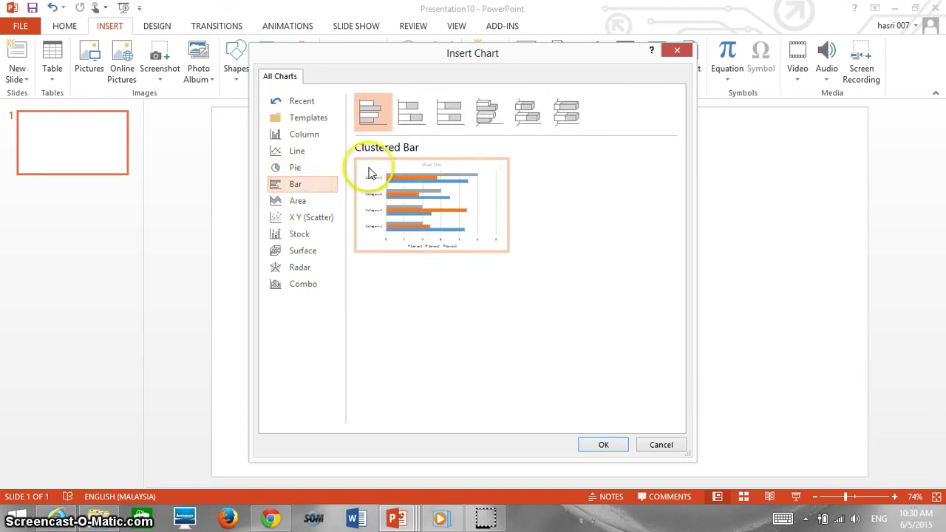
{"action": "left_click", "coordinate": [410, 114]}
{"action": "left_click", "coordinate": [481, 118]}
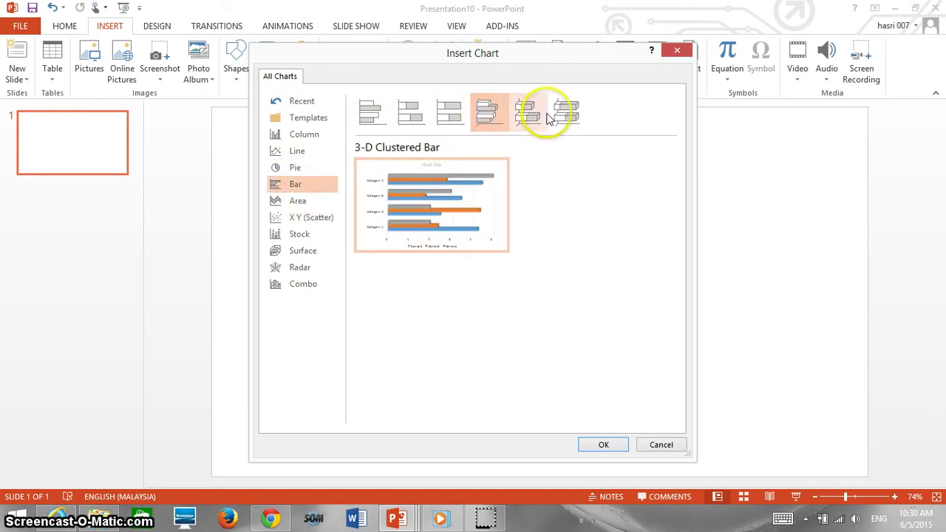
{"action": "left_click", "coordinate": [542, 112]}
{"action": "left_click", "coordinate": [566, 113]}
{"action": "left_click", "coordinate": [298, 200]}
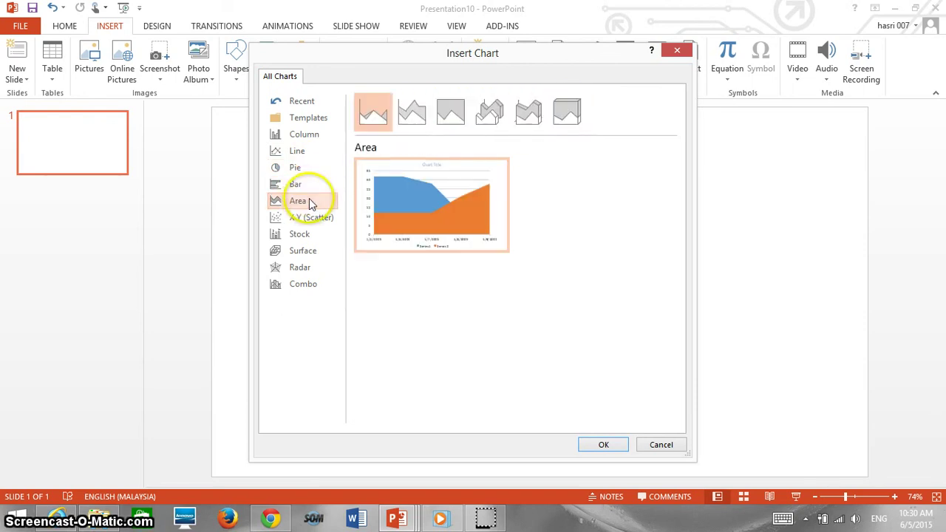
{"action": "left_click", "coordinate": [413, 117]}
{"action": "left_click", "coordinate": [451, 113]}
{"action": "left_click", "coordinate": [489, 112]}
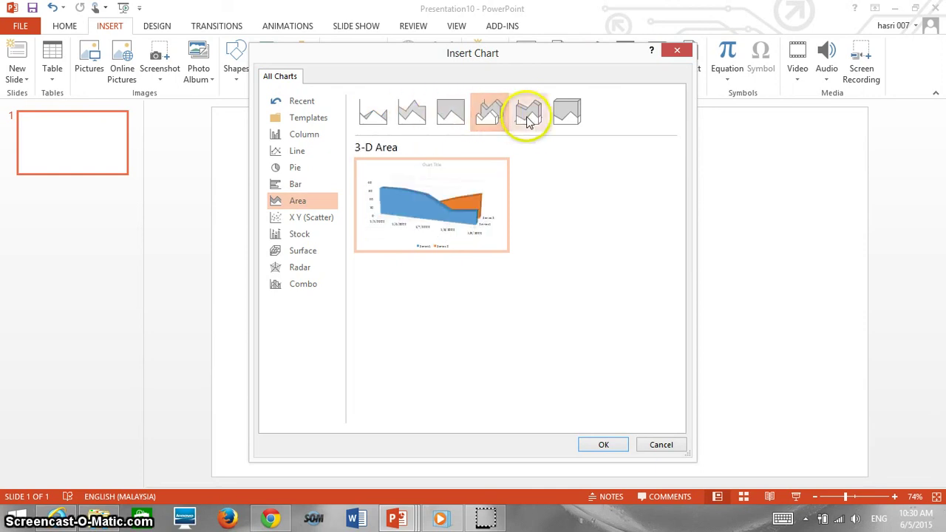
{"action": "left_click", "coordinate": [528, 114]}
{"action": "left_click", "coordinate": [566, 112]}
Preview the X Y (Scatter), Bubble, Stock and Surface chart subtypes
{"action": "left_click", "coordinate": [311, 218]}
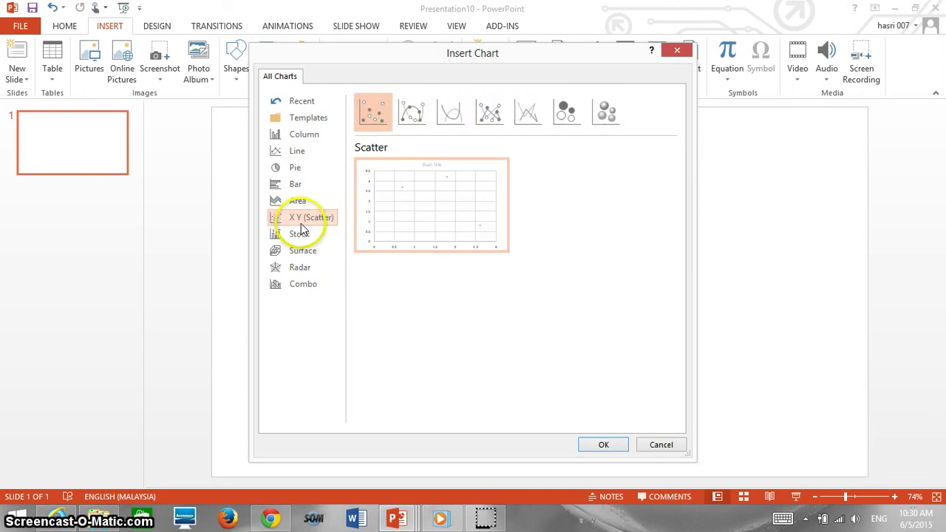
{"action": "left_click", "coordinate": [413, 115]}
{"action": "left_click", "coordinate": [451, 115]}
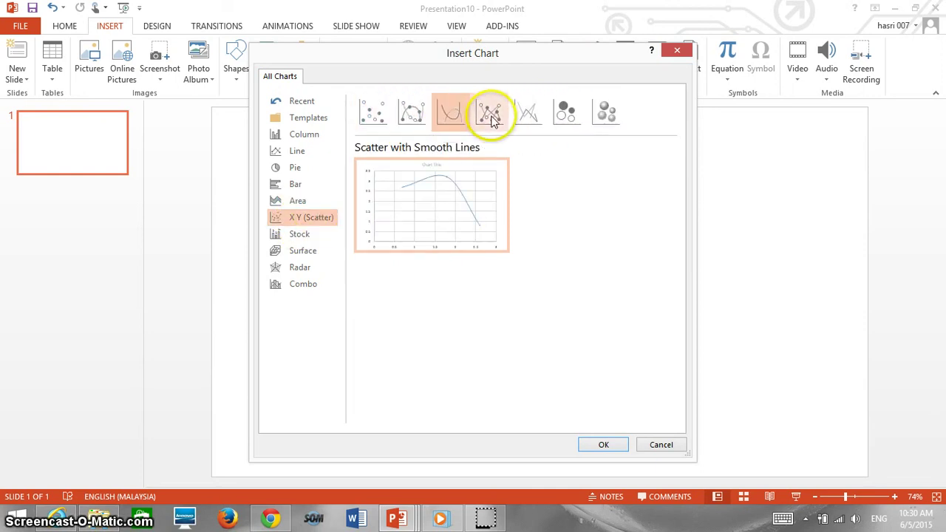
{"action": "left_click", "coordinate": [489, 113]}
{"action": "left_click", "coordinate": [528, 113]}
{"action": "left_click", "coordinate": [563, 113]}
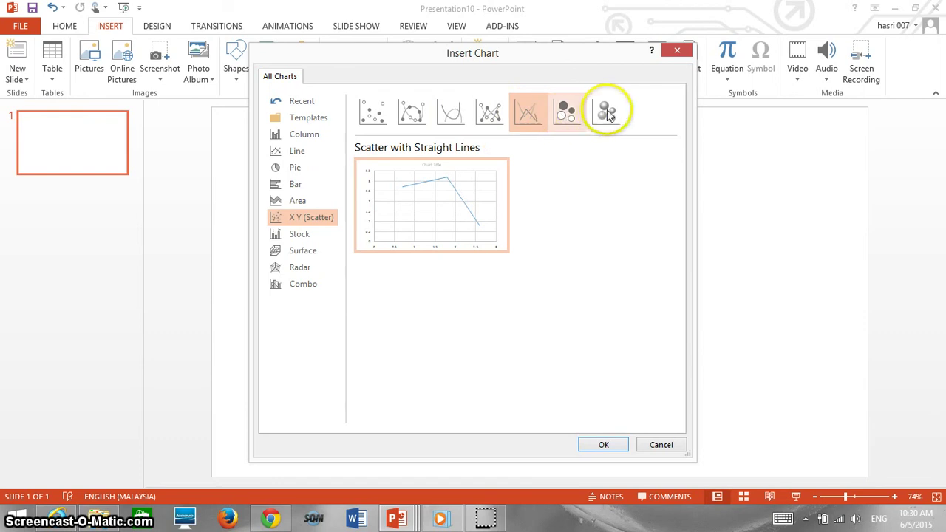
{"action": "left_click", "coordinate": [606, 111]}
{"action": "mouse_move", "coordinate": [361, 229]}
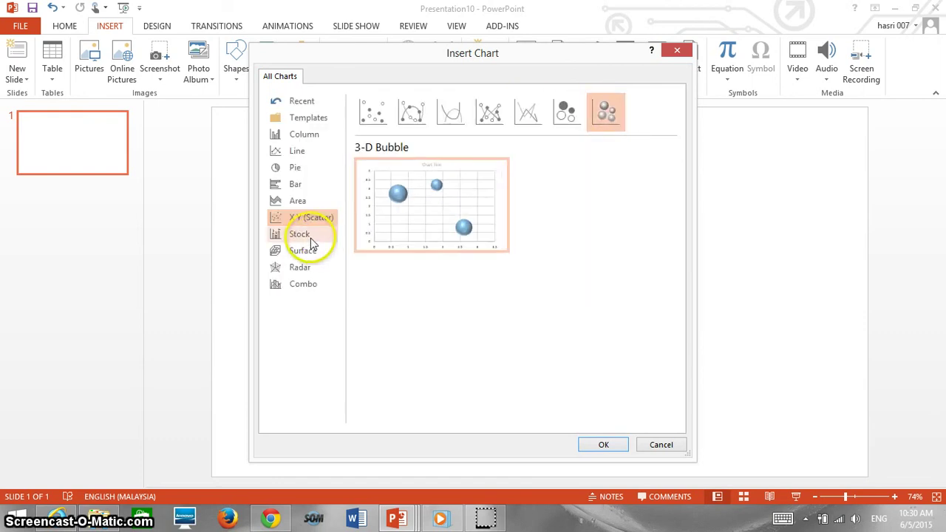
{"action": "left_click", "coordinate": [302, 235]}
{"action": "left_click", "coordinate": [414, 114]}
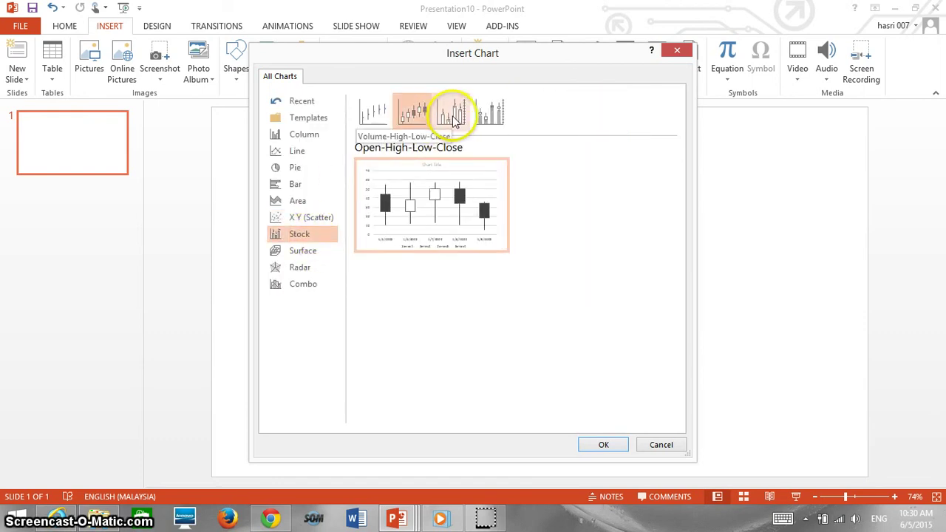
{"action": "left_click", "coordinate": [451, 112]}
{"action": "left_click", "coordinate": [489, 112]}
{"action": "mouse_move", "coordinate": [353, 238]}
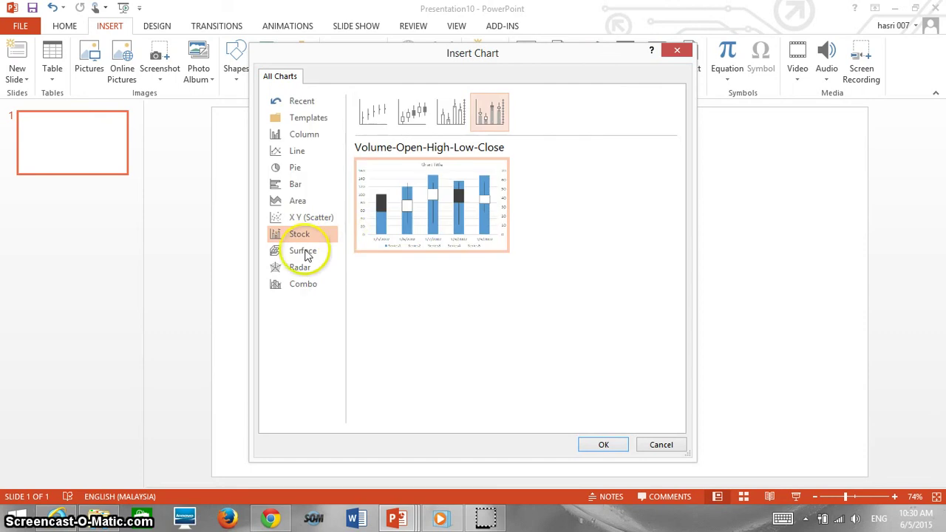
{"action": "left_click", "coordinate": [303, 251]}
{"action": "left_click", "coordinate": [414, 115]}
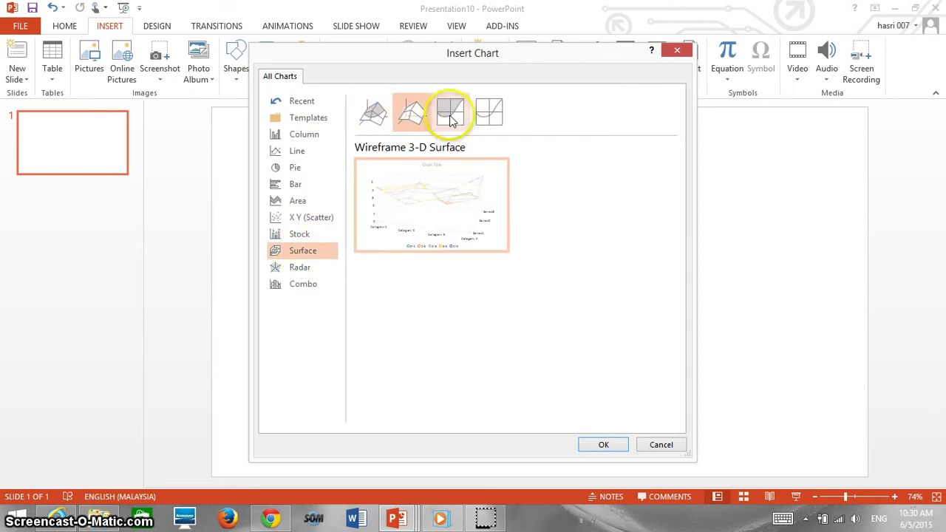
{"action": "left_click", "coordinate": [451, 114]}
{"action": "left_click", "coordinate": [488, 114]}
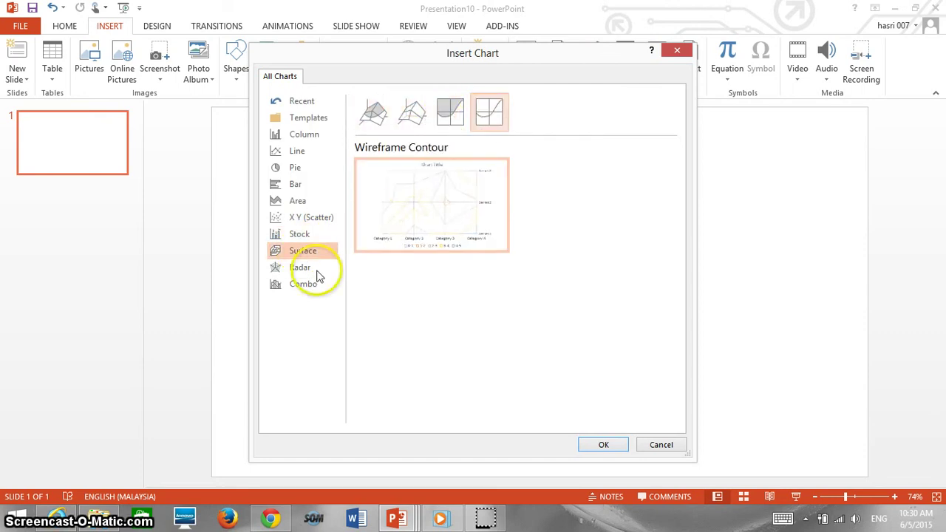
Preview the Radar subtypes, then the Clustered Column - Line combo chart
{"action": "left_click", "coordinate": [301, 268]}
{"action": "left_click", "coordinate": [411, 112]}
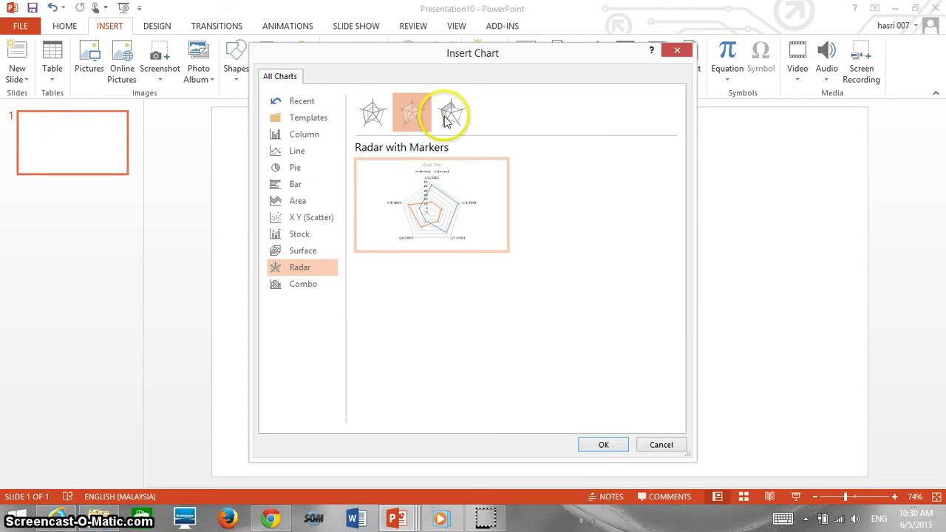
{"action": "left_click", "coordinate": [452, 115]}
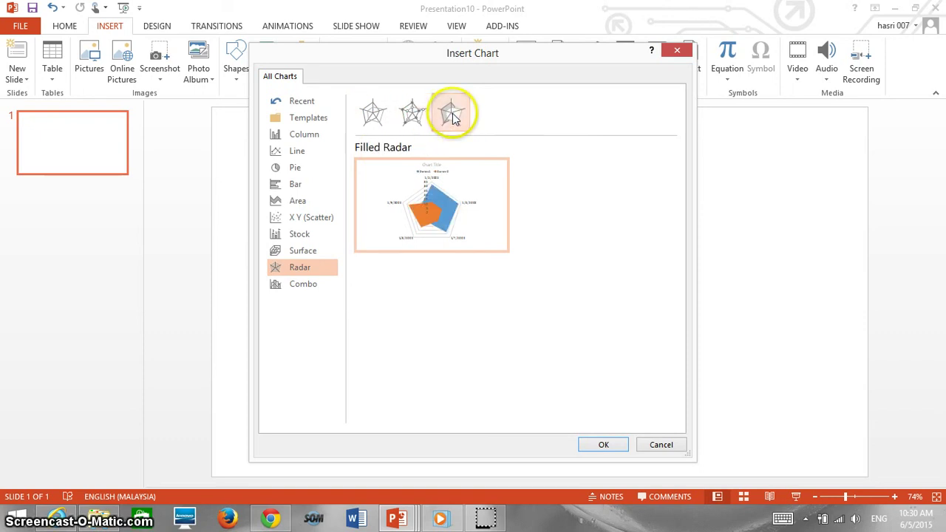
{"action": "left_click", "coordinate": [306, 290]}
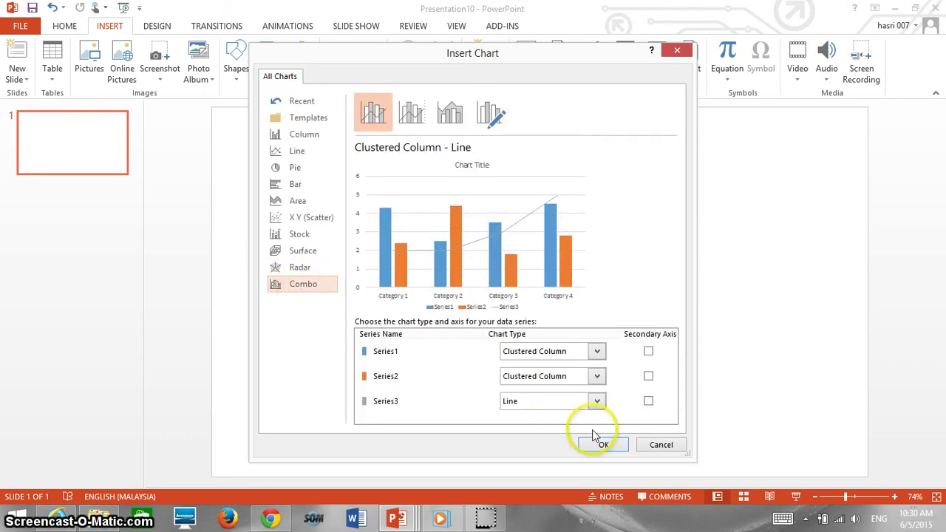
Reopen Insert Chart, compare the Column subtypes, and insert a 3-D Stacked Column chart
{"action": "left_click", "coordinate": [663, 447]}
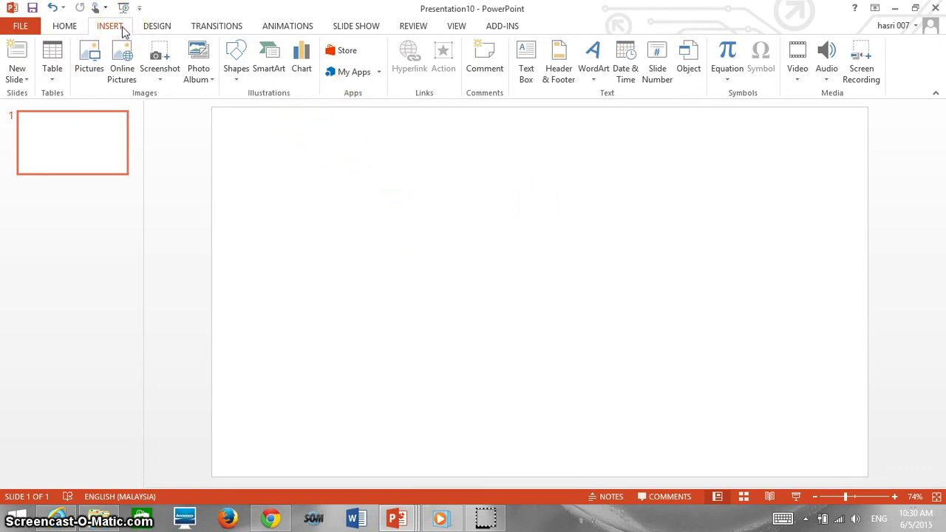
{"action": "left_click", "coordinate": [304, 72]}
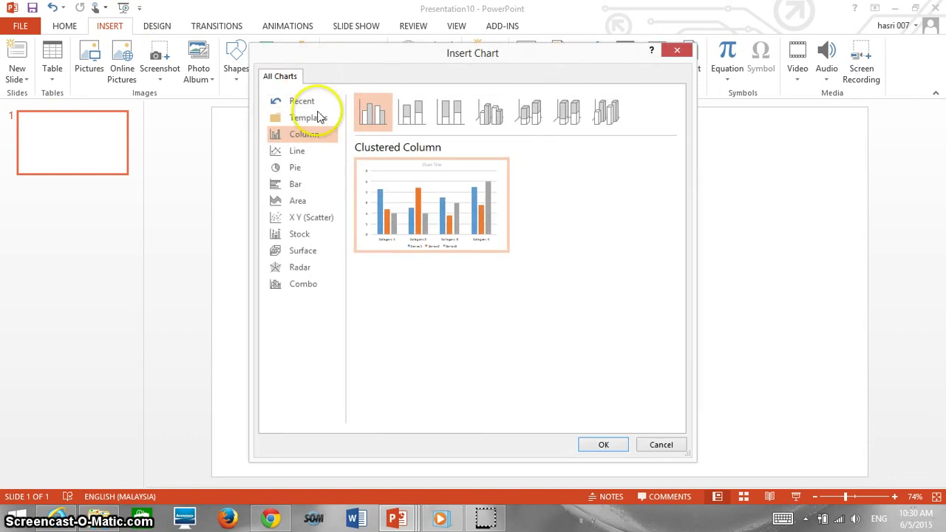
{"action": "left_click", "coordinate": [414, 110]}
{"action": "left_click", "coordinate": [451, 111]}
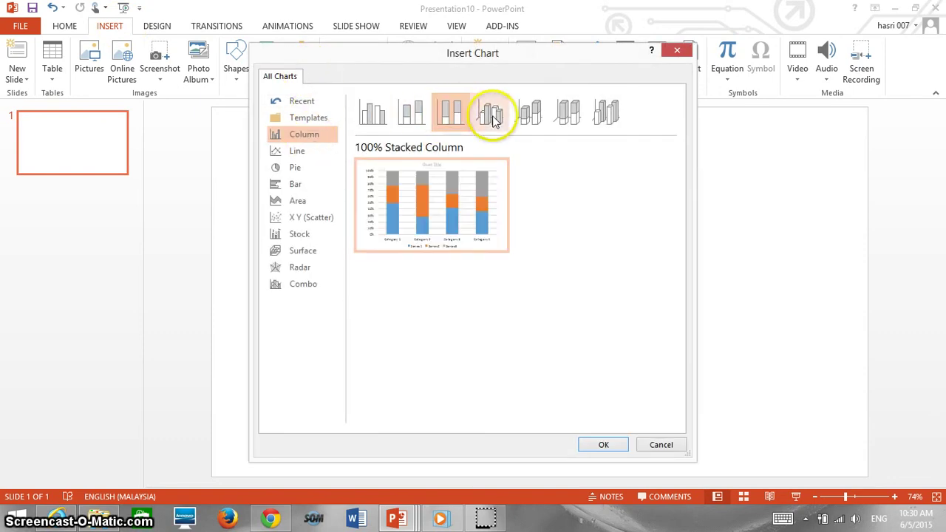
{"action": "left_click", "coordinate": [491, 113]}
{"action": "left_click", "coordinate": [530, 115]}
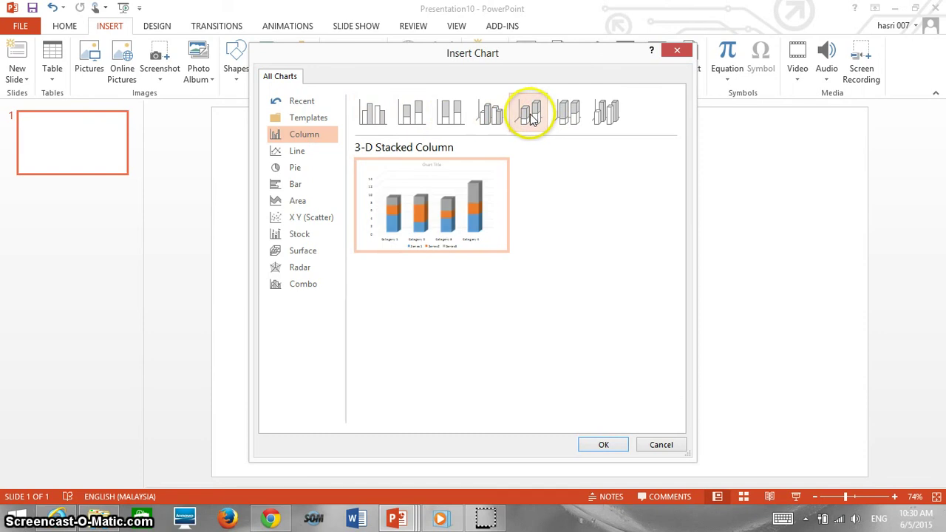
{"action": "left_click", "coordinate": [560, 121]}
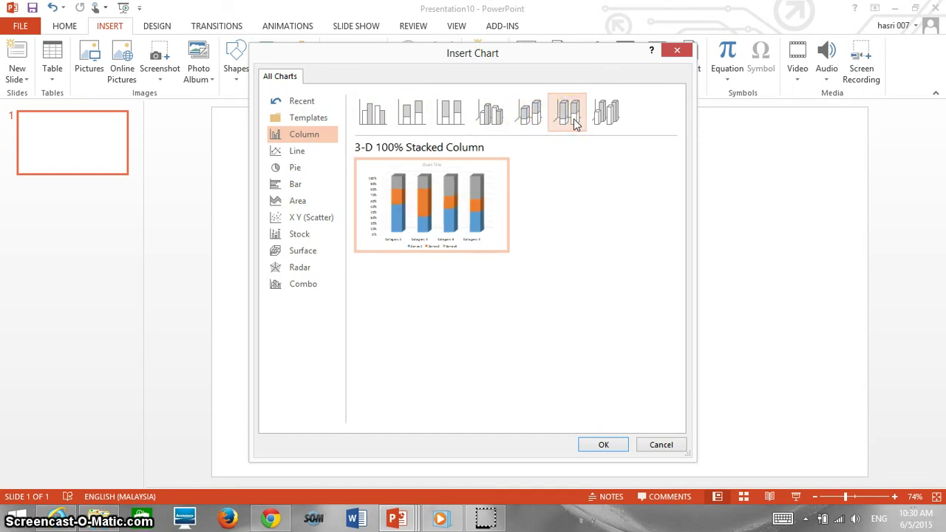
{"action": "left_click", "coordinate": [533, 117]}
{"action": "left_click", "coordinate": [608, 445]}
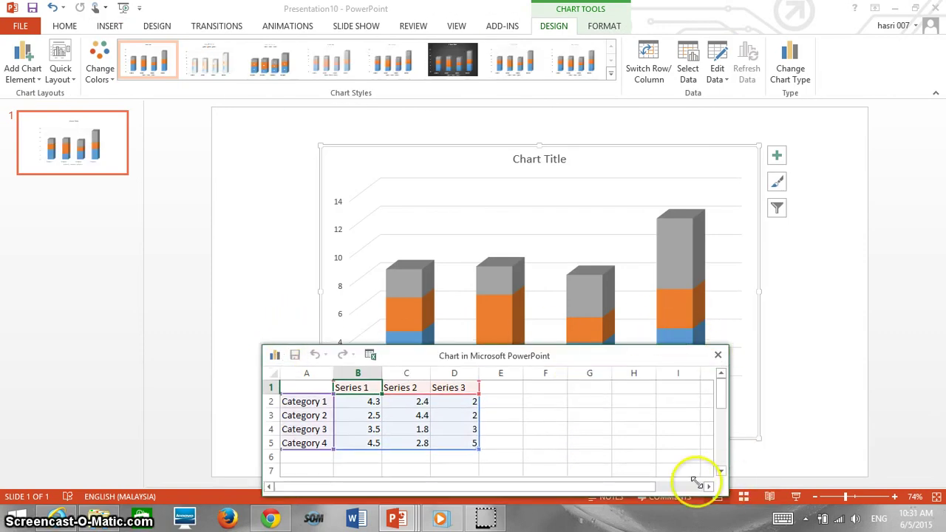
Reposition the chart's data sheet window, ending with it beside the chart
{"action": "mouse_move", "coordinate": [565, 356]}
{"action": "left_mouse_down"}
{"action": "mouse_move", "coordinate": [466, 333]}
{"action": "mouse_move", "coordinate": [602, 233]}
{"action": "mouse_move", "coordinate": [772, 252]}
{"action": "left_mouse_up"}
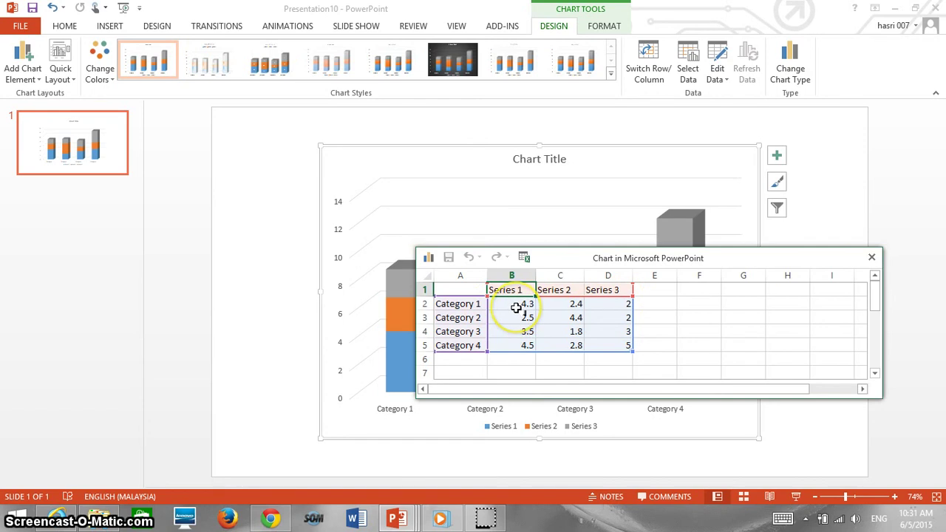
{"action": "mouse_move", "coordinate": [588, 258]}
{"action": "left_mouse_down"}
{"action": "mouse_move", "coordinate": [721, 153]}
{"action": "mouse_move", "coordinate": [749, 65]}
{"action": "mouse_move", "coordinate": [554, 40]}
{"action": "left_mouse_up"}
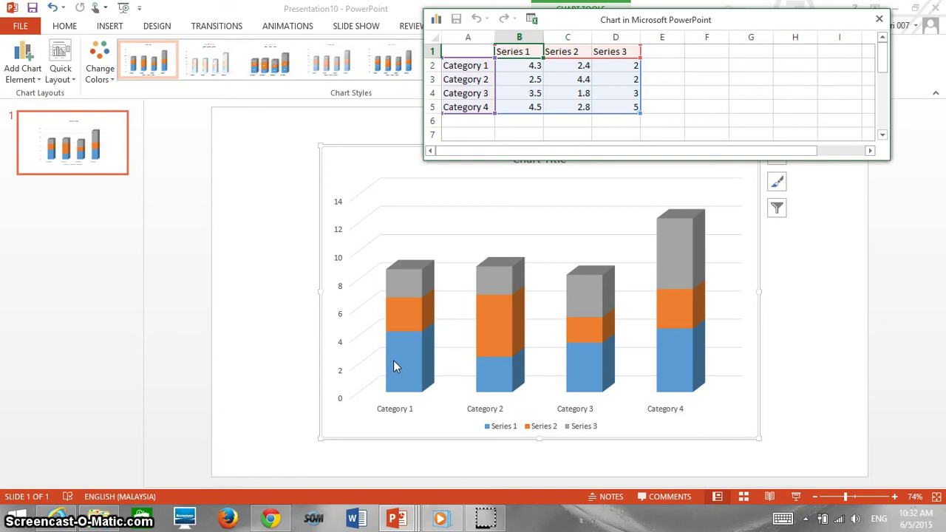
{"action": "left_click_drag", "start_coordinate": [396, 366], "coordinate": [399, 391]}
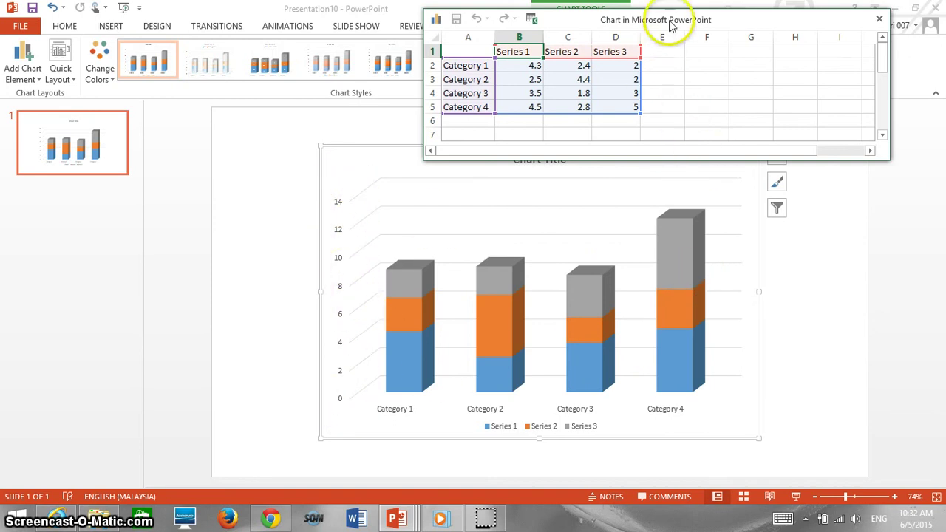
{"action": "left_click_drag", "start_coordinate": [671, 24], "coordinate": [718, 101]}
Relabel the first two categories as 2010 and 2011 in the data sheet
{"action": "left_click", "coordinate": [510, 141]}
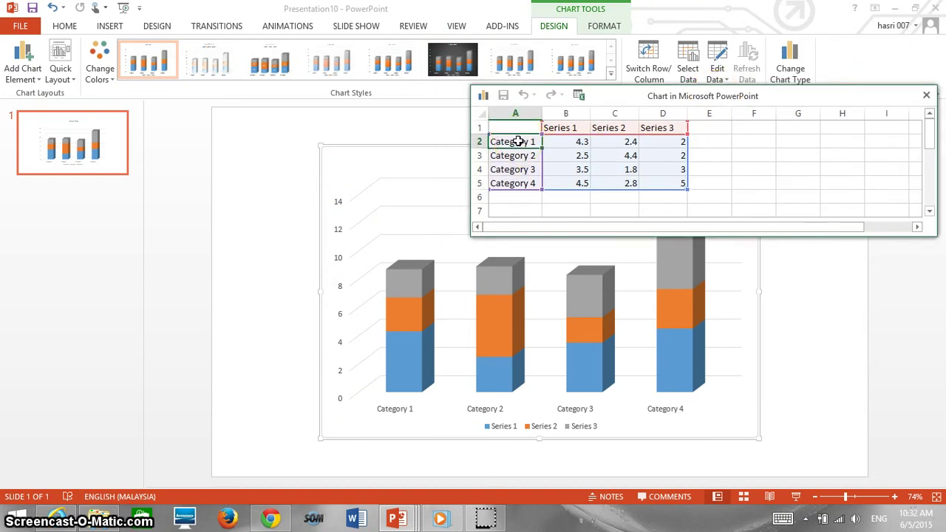
{"action": "type", "text": "2010"}
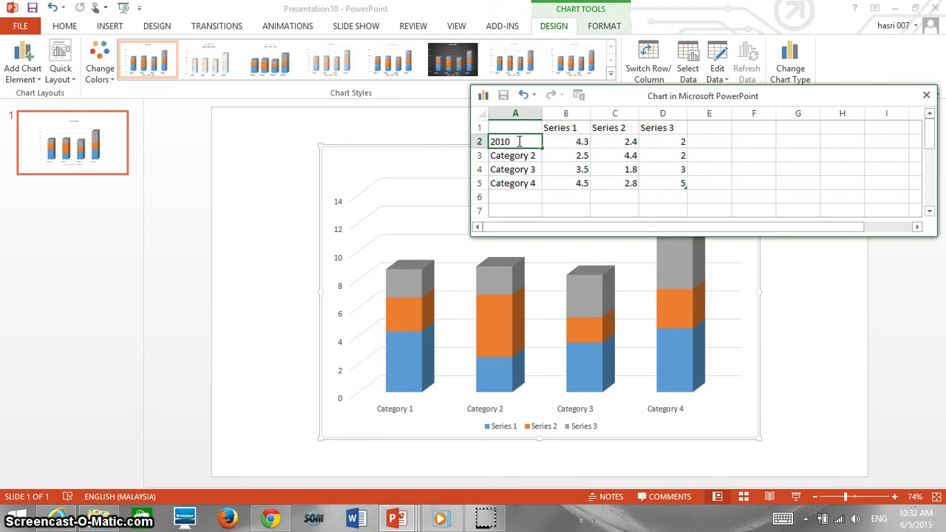
{"action": "left_click", "coordinate": [522, 156]}
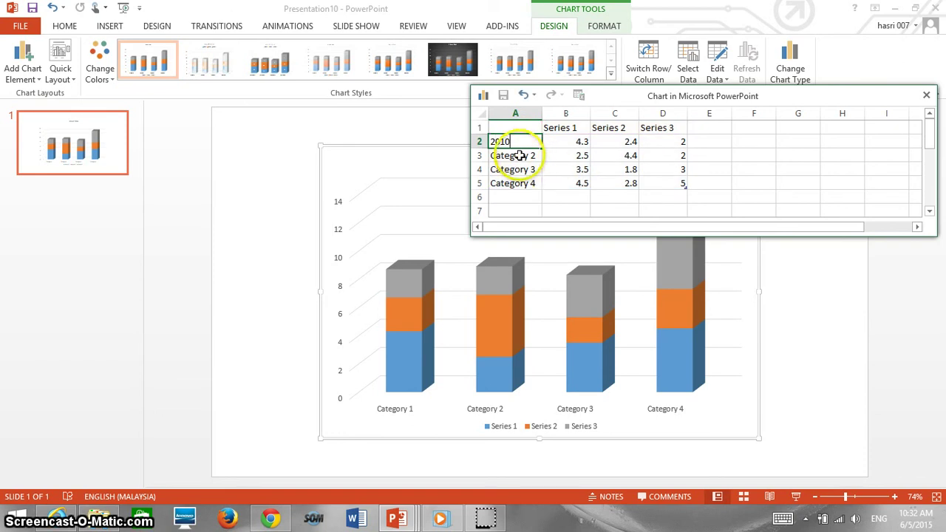
{"action": "left_click", "coordinate": [521, 156]}
{"action": "left_click", "coordinate": [521, 156]}
{"action": "type", "text": "2011"}
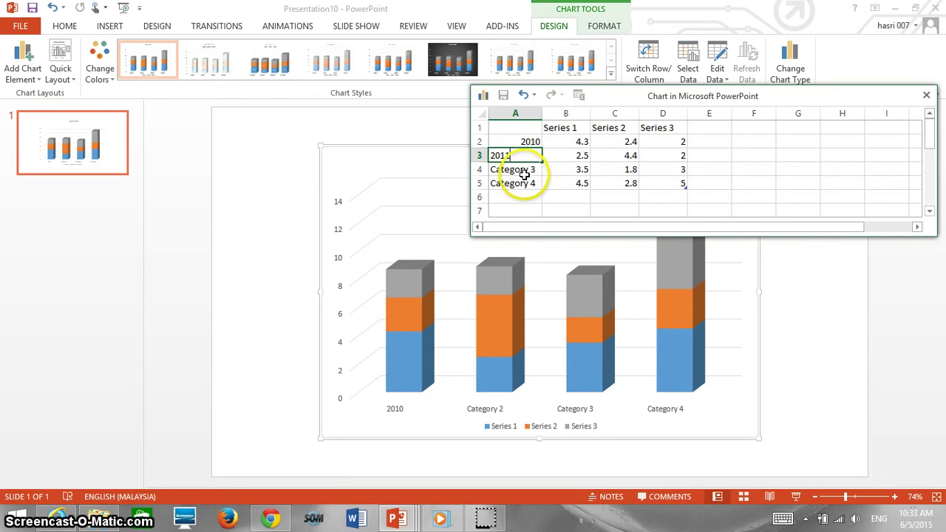
{"action": "left_click", "coordinate": [523, 170]}
Relabel the remaining categories as 2012 and 2013
{"action": "left_click", "coordinate": [523, 169]}
{"action": "type", "text": "2012"}
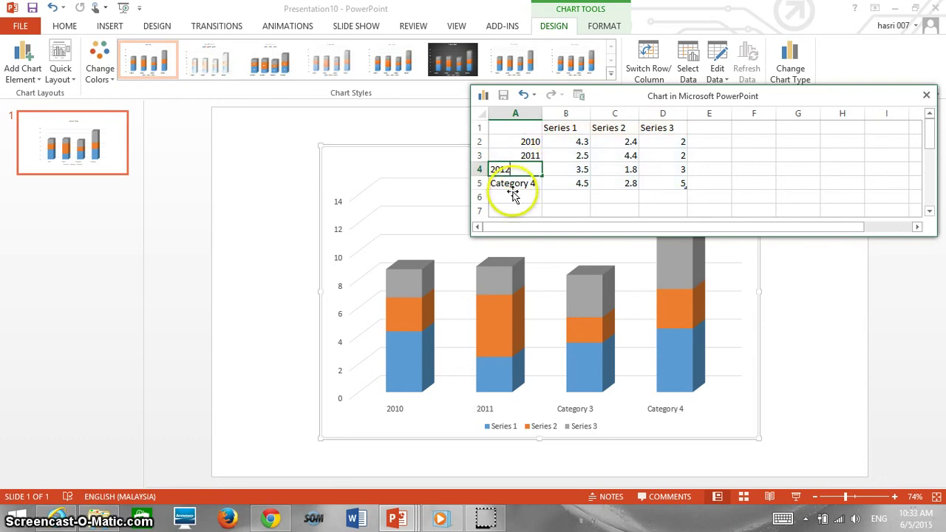
{"action": "left_click", "coordinate": [510, 185]}
{"action": "type", "text": "2013"}
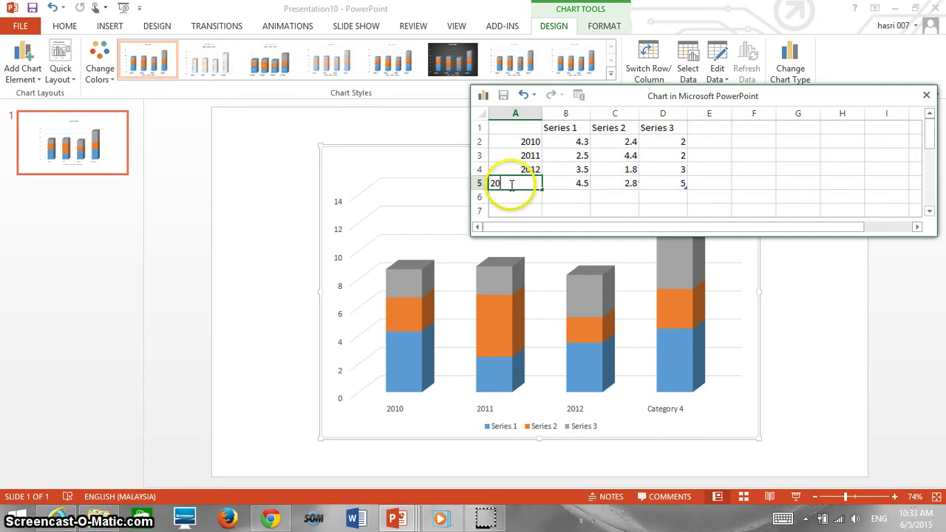
{"action": "left_click", "coordinate": [644, 201]}
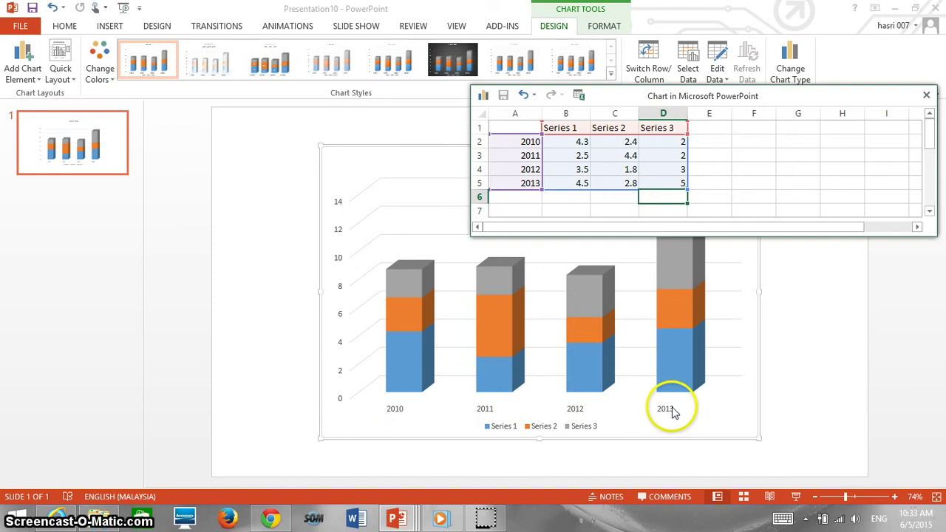
{"action": "left_click", "coordinate": [582, 128]}
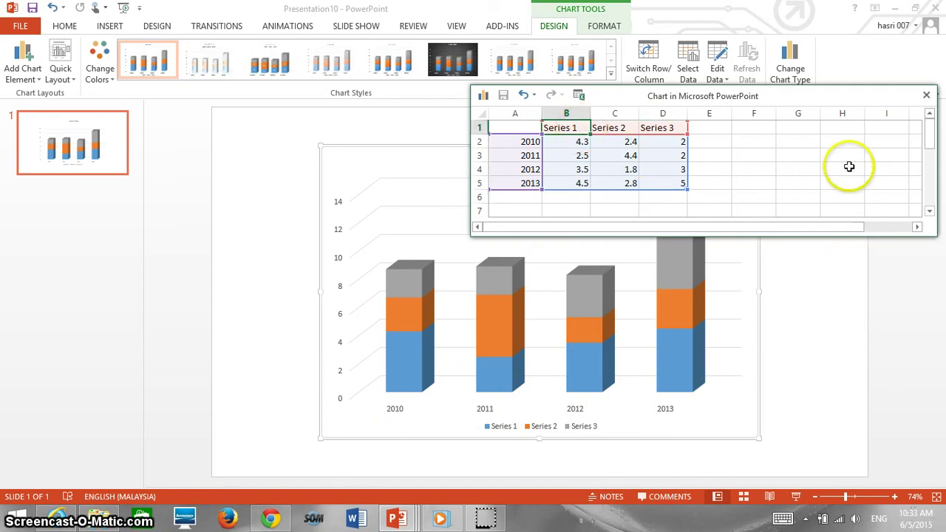
Name the series Myvi, Alza and Exora in header cells B1, C1 and D1
{"action": "left_click_drag", "start_coordinate": [666, 142], "coordinate": [572, 133]}
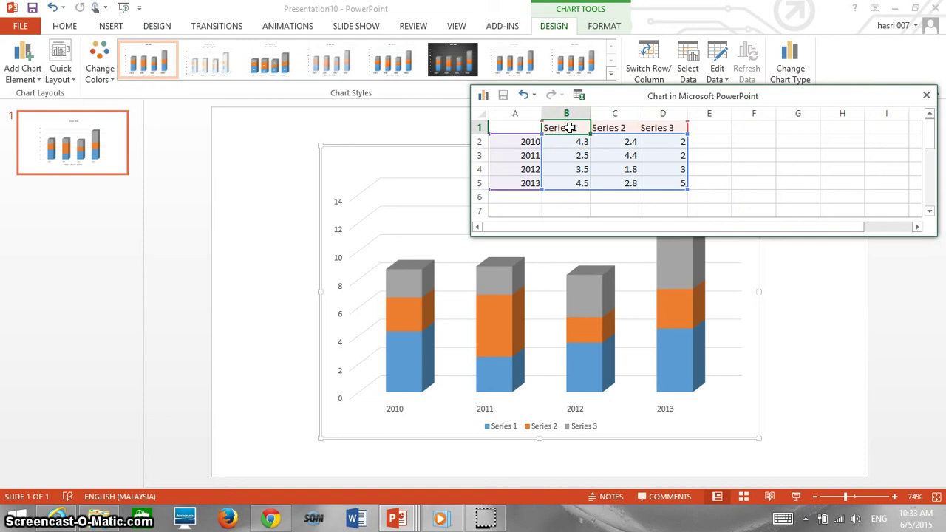
{"action": "type", "text": "Myvi"}
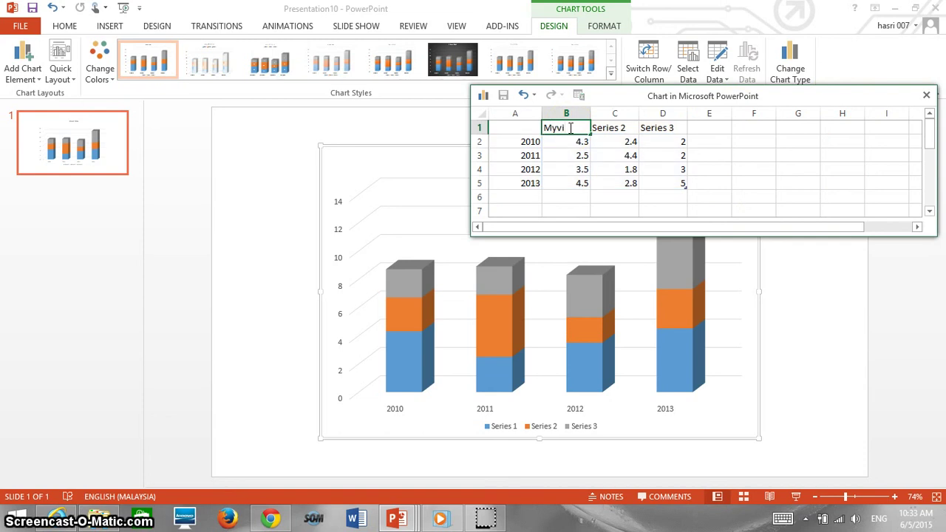
{"action": "left_click", "coordinate": [603, 128]}
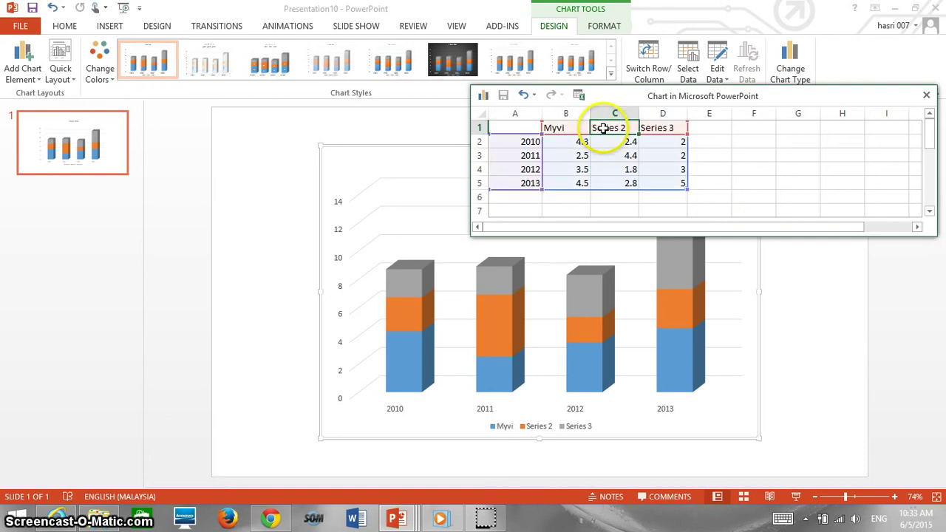
{"action": "type", "text": "Alza"}
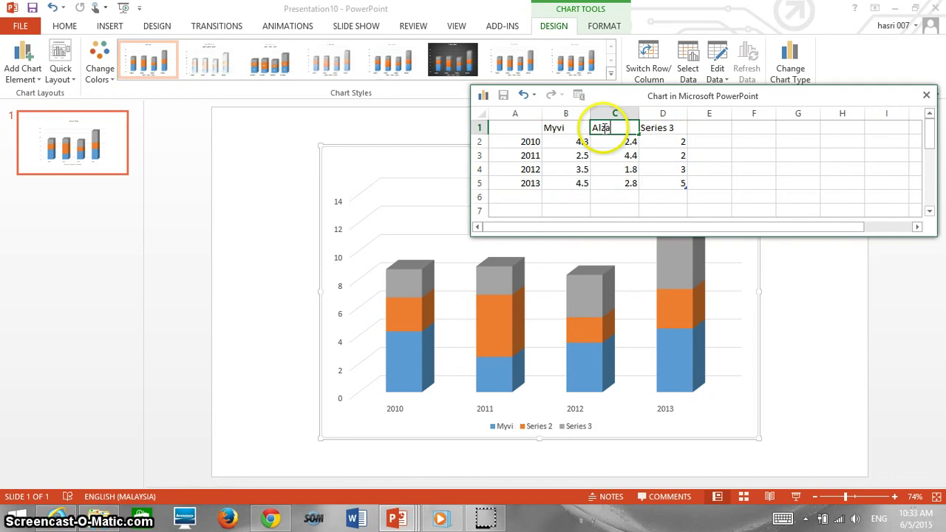
{"action": "left_click", "coordinate": [658, 138]}
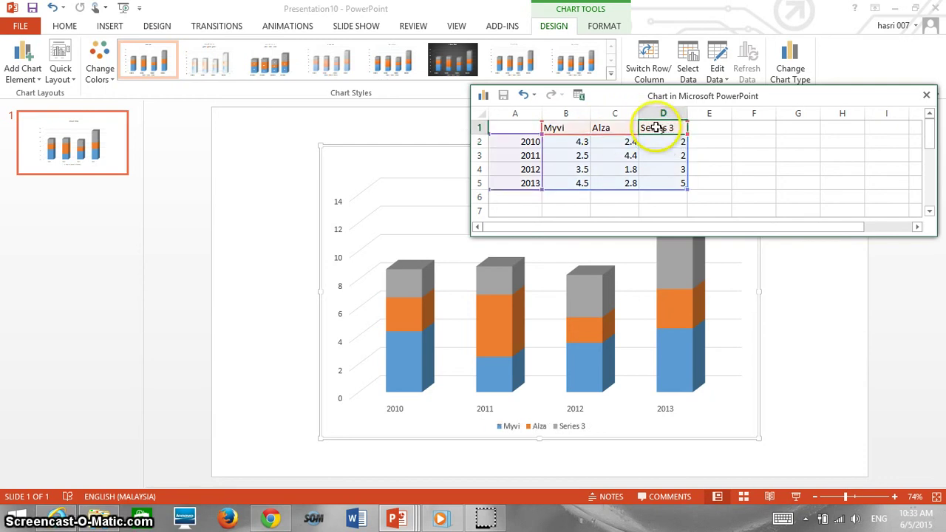
{"action": "type", "text": "Exora"}
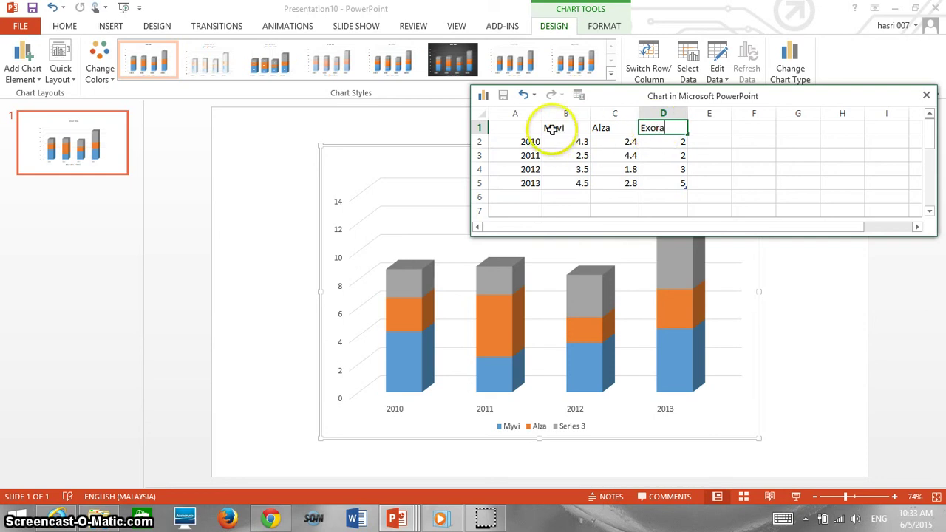
{"action": "left_click", "coordinate": [552, 128]}
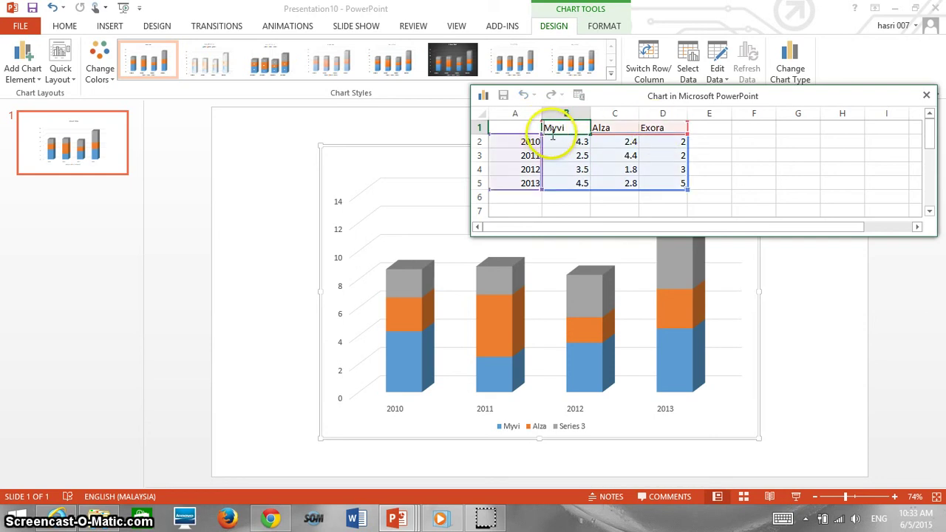
{"action": "double_click", "coordinate": [551, 134]}
{"action": "type", "text": "P"}
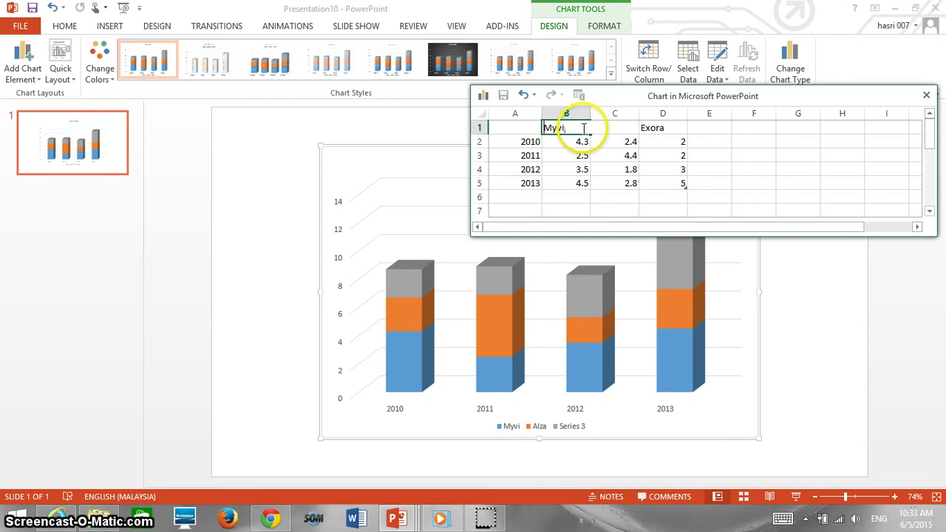
{"action": "left_click", "coordinate": [763, 142]}
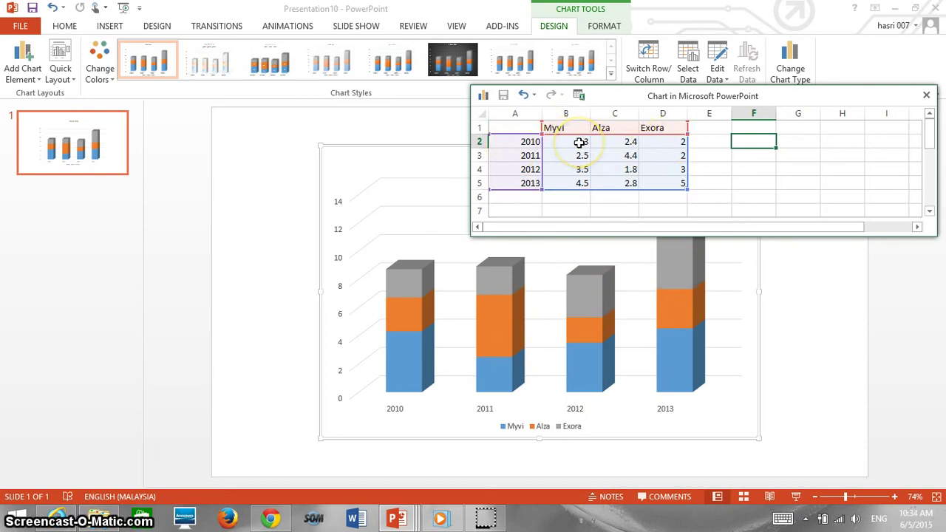
Enter the sales figures in B2:D5, then move the data sheet off the chart
{"action": "left_click", "coordinate": [581, 142]}
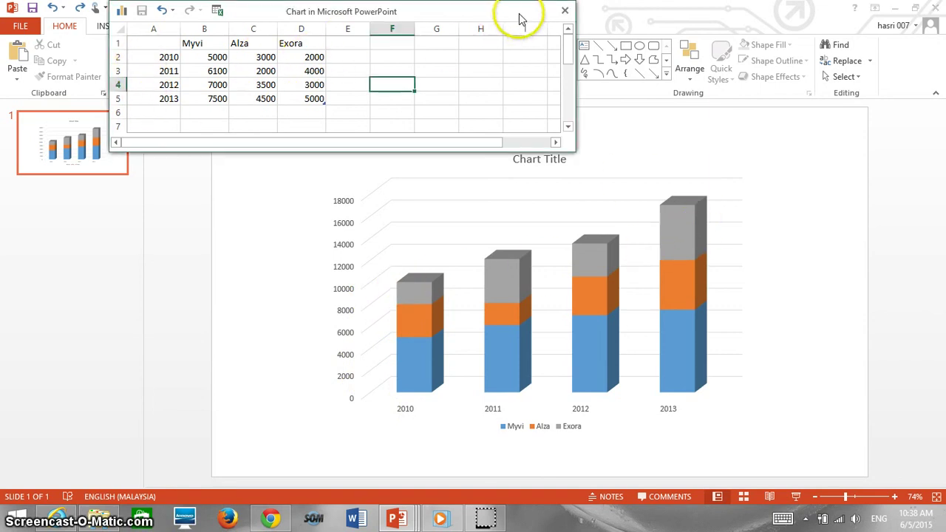
{"action": "left_click_drag", "start_coordinate": [522, 22], "coordinate": [194, 210]}
Replace 'Chart Title' with 'Jualan Kenderaan buatan Malaysia pada tahun 2010-2013'
{"action": "left_click", "coordinate": [530, 160]}
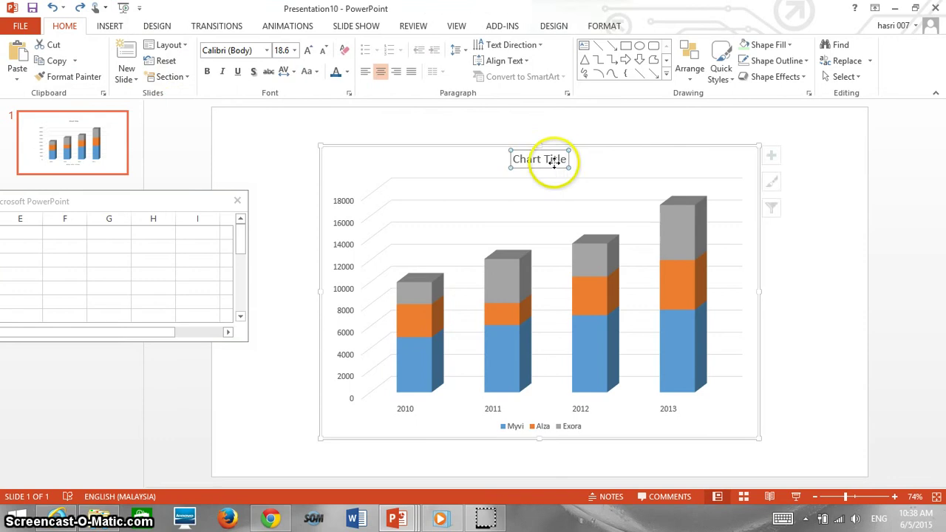
{"action": "left_click_drag", "start_coordinate": [519, 160], "coordinate": [527, 159]}
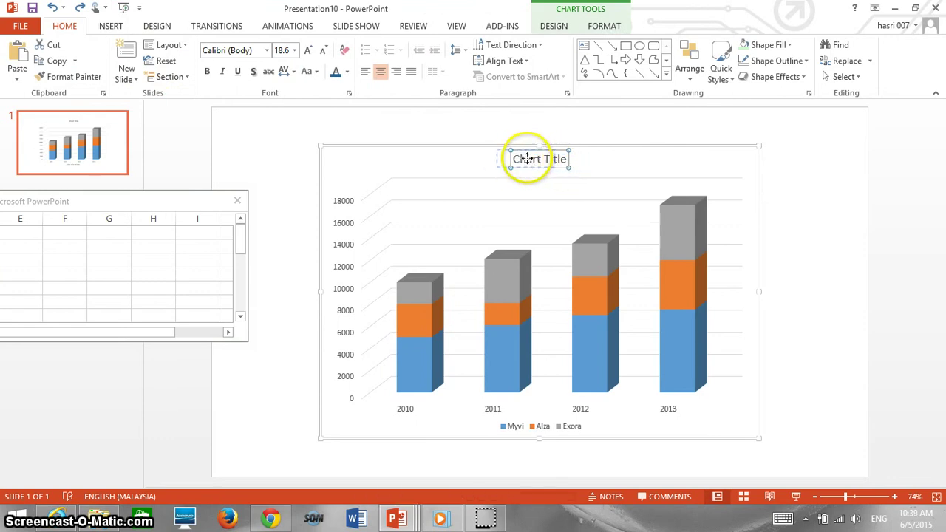
{"action": "double_click", "coordinate": [528, 158]}
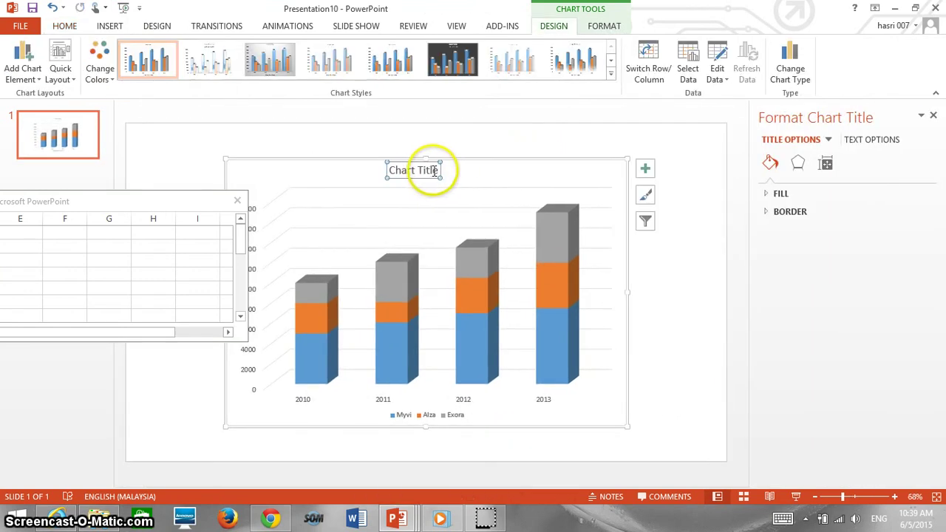
{"action": "left_click_drag", "start_coordinate": [439, 170], "coordinate": [392, 170]}
{"action": "type", "text": "Jualan Kenderaan buatan"}
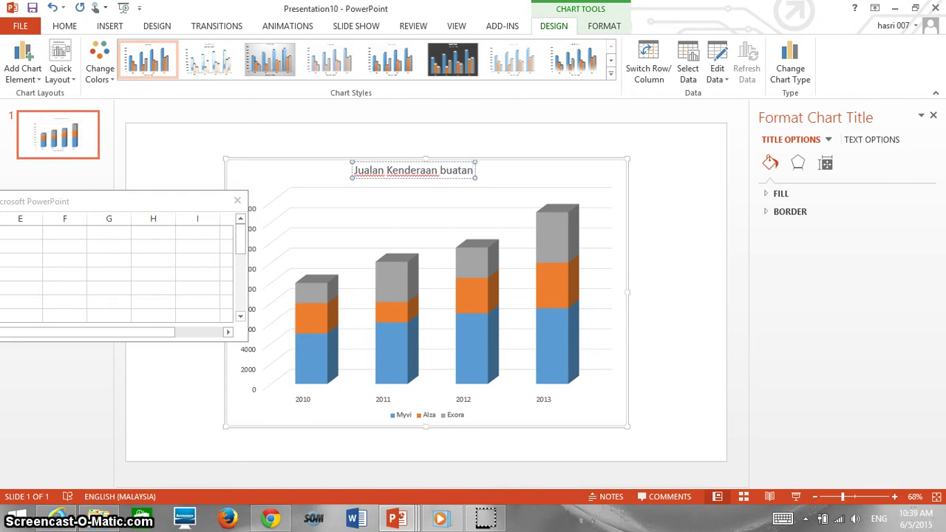
{"action": "type", "text": "Malaysia"}
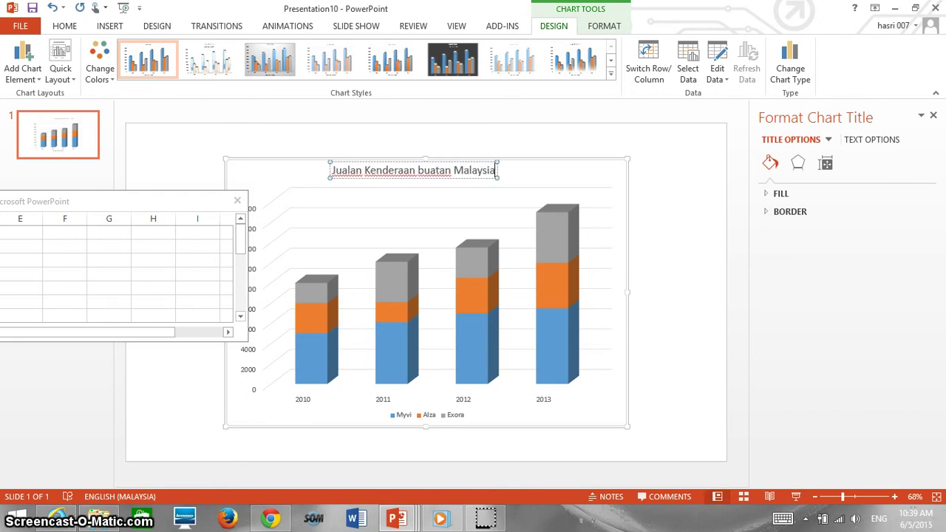
{"action": "type", "text": " pada"}
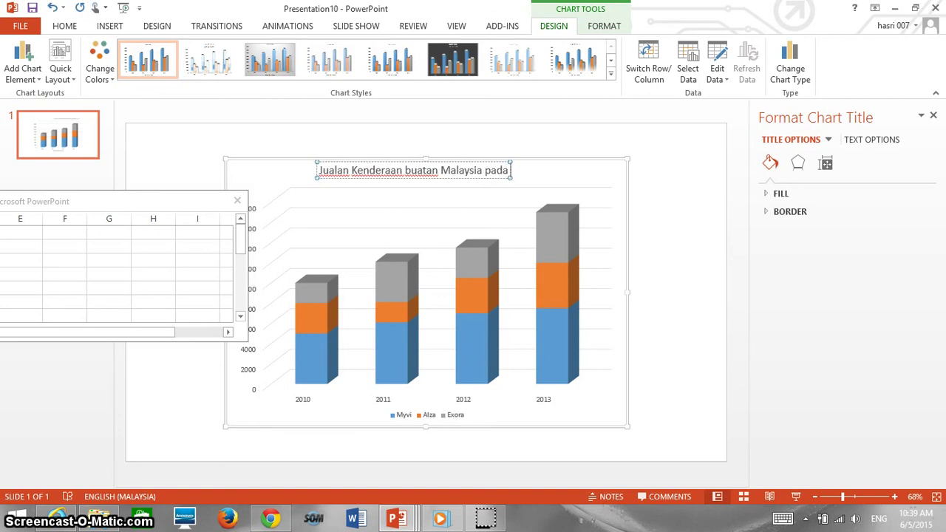
{"action": "type", "text": " tahun 201"}
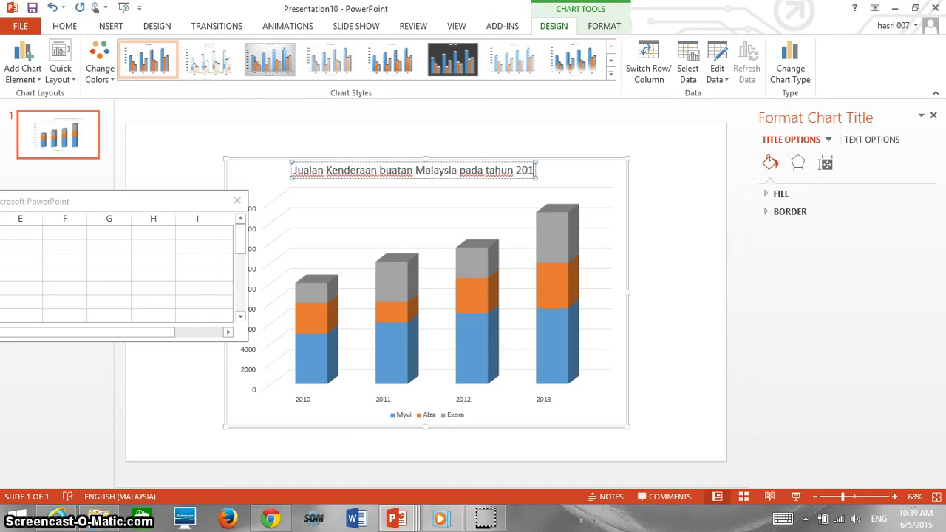
{"action": "type", "text": "0-20"}
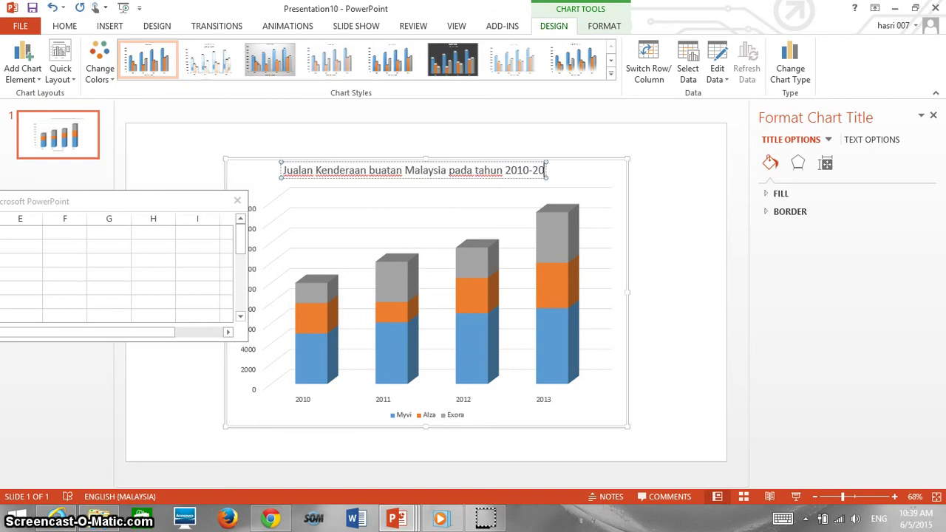
{"action": "type", "text": "13"}
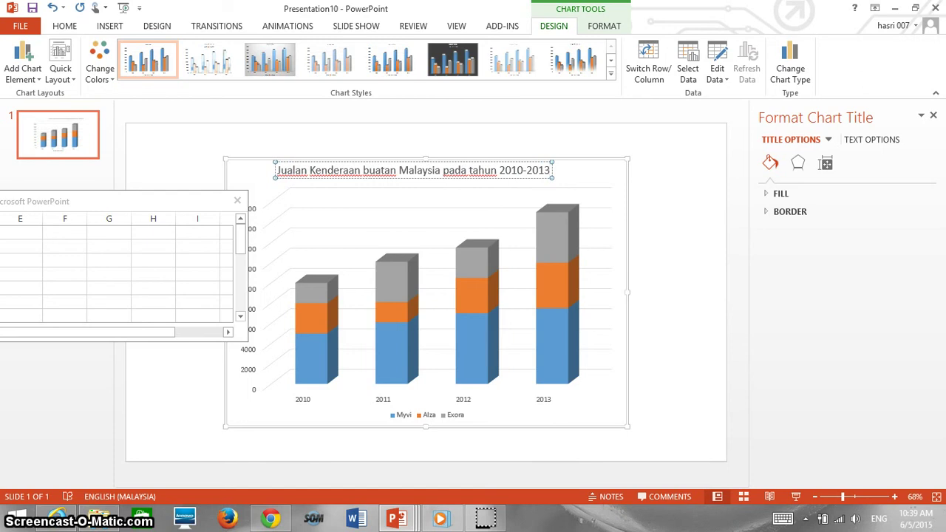
Make the chart title bold
{"action": "left_click", "coordinate": [525, 176]}
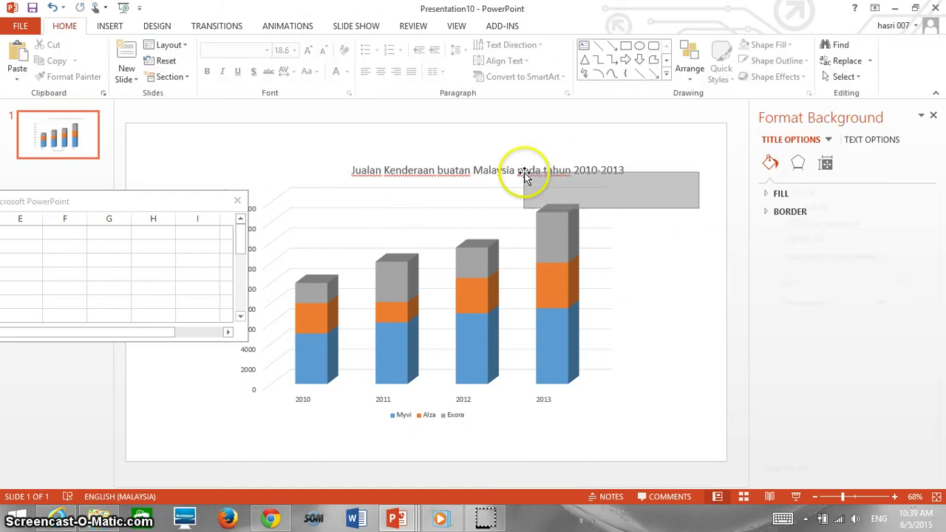
{"action": "left_click", "coordinate": [477, 170]}
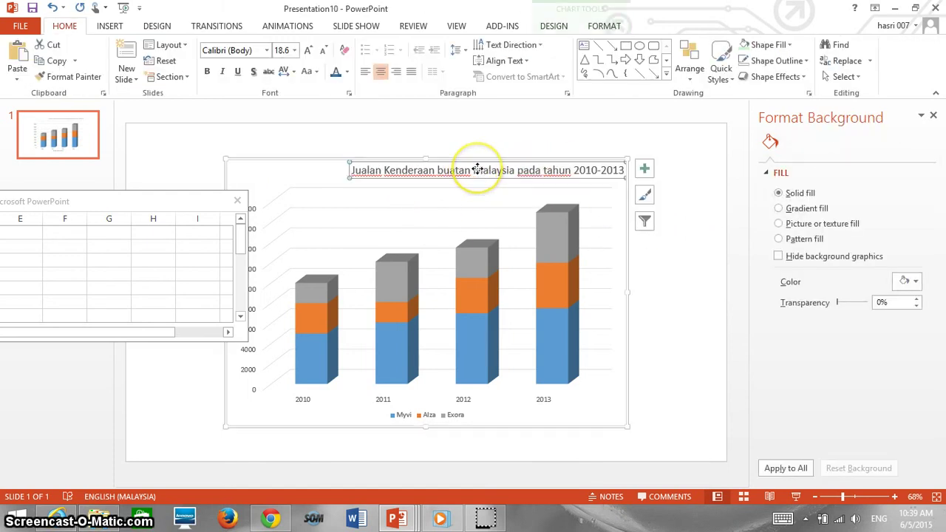
{"action": "left_click", "coordinate": [354, 171]}
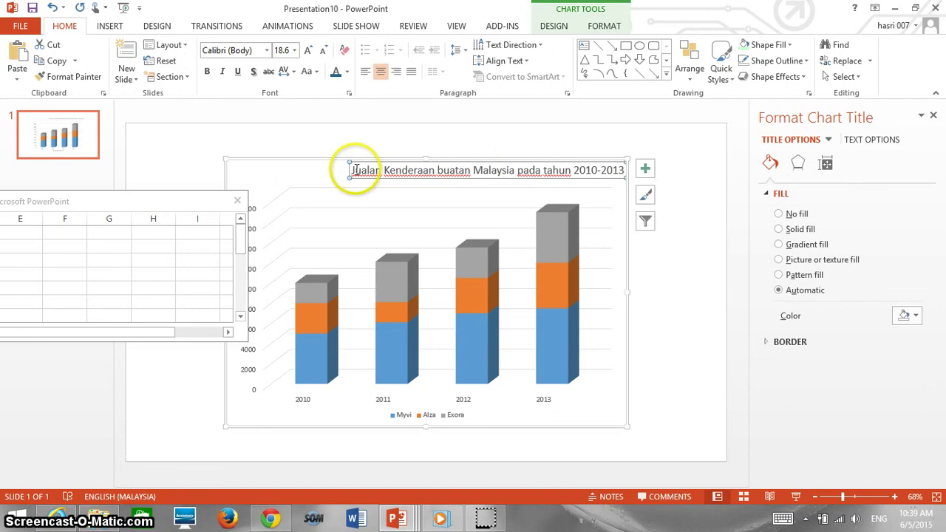
{"action": "left_click", "coordinate": [355, 163]}
{"action": "left_click", "coordinate": [207, 71]}
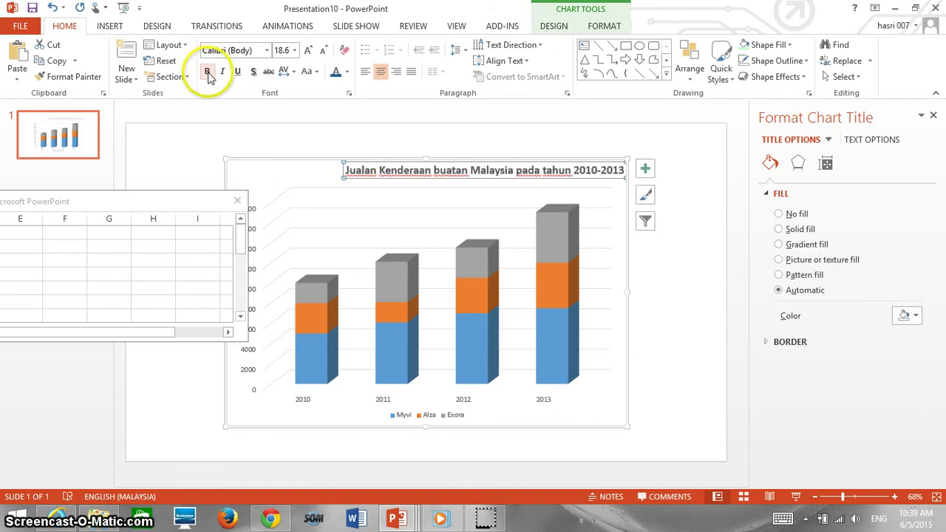
Preview the slide as a full-screen slide show, then return to editing
{"action": "left_click", "coordinate": [681, 204]}
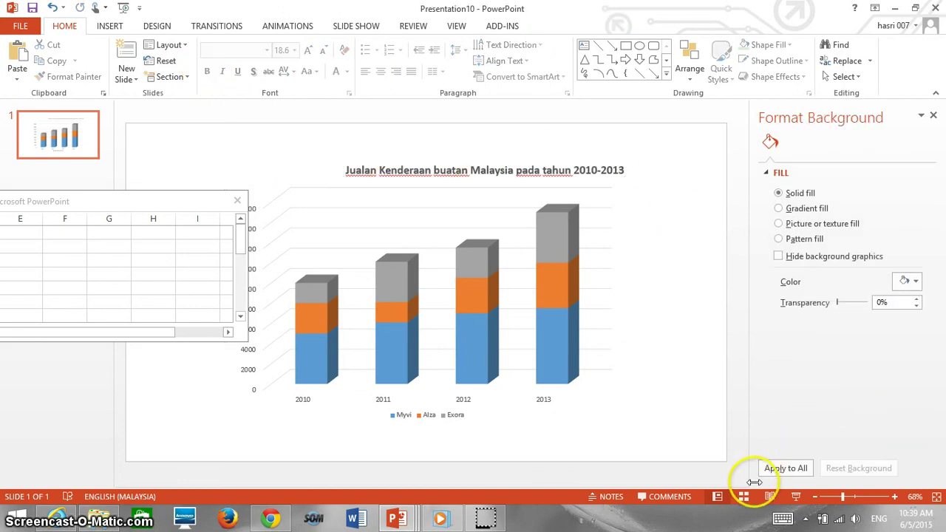
{"action": "left_click", "coordinate": [795, 497]}
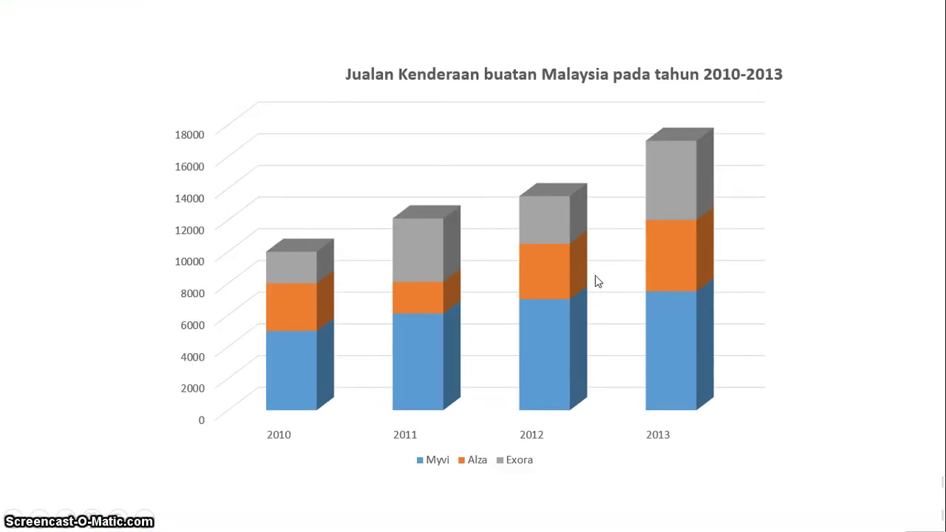
{"action": "key", "text": "Escape"}
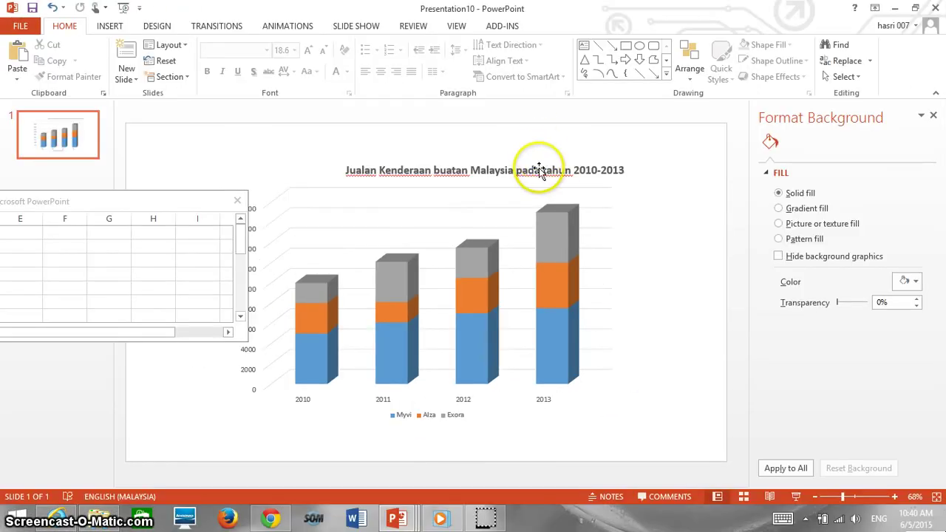
Centre the chart title above the columns, check the data values, and close the data window
{"action": "left_click", "coordinate": [541, 171]}
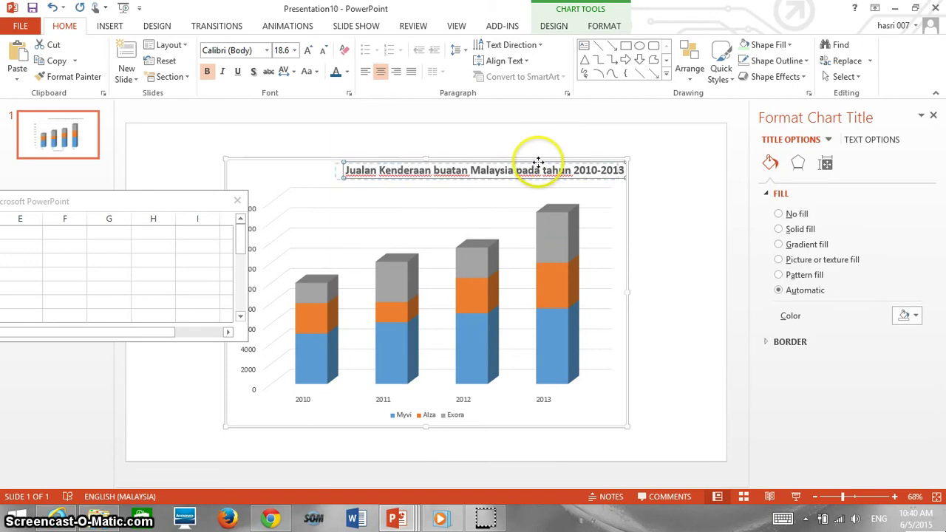
{"action": "left_click_drag", "start_coordinate": [539, 161], "coordinate": [493, 165]}
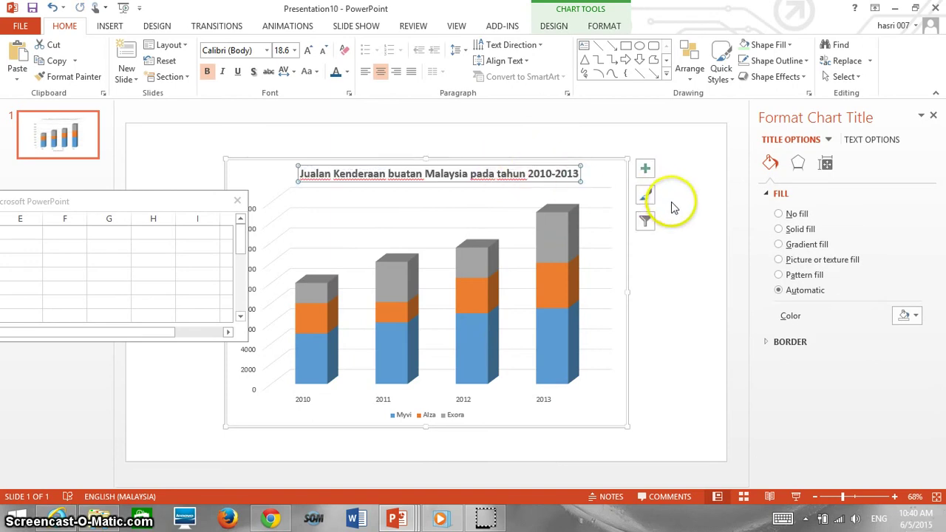
{"action": "mouse_move", "coordinate": [148, 202]}
{"action": "left_mouse_down"}
{"action": "mouse_move", "coordinate": [266, 180]}
{"action": "mouse_move", "coordinate": [581, 84]}
{"action": "left_mouse_up"}
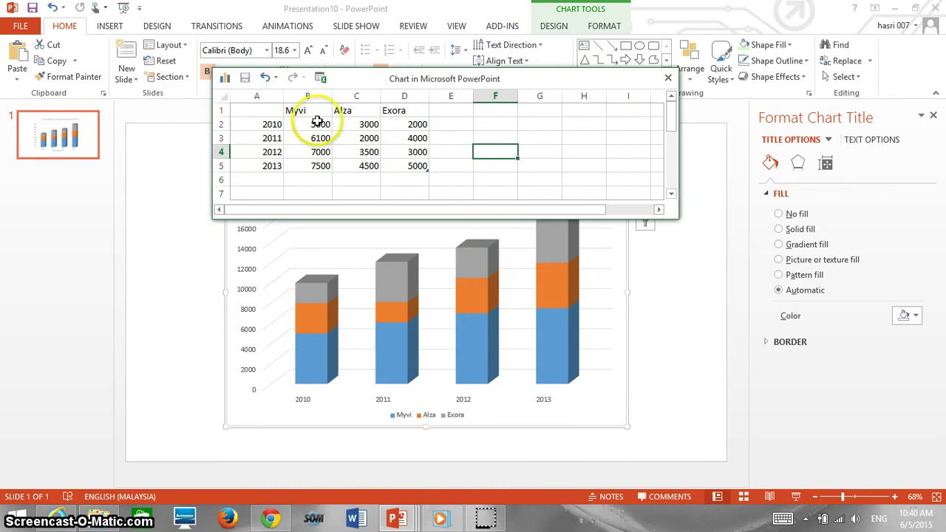
{"action": "left_click", "coordinate": [317, 125]}
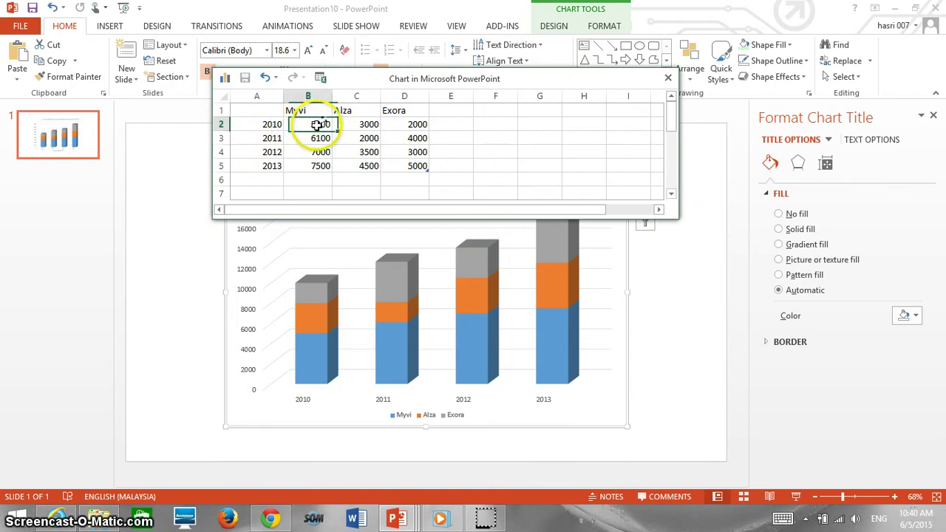
{"action": "left_click", "coordinate": [668, 79]}
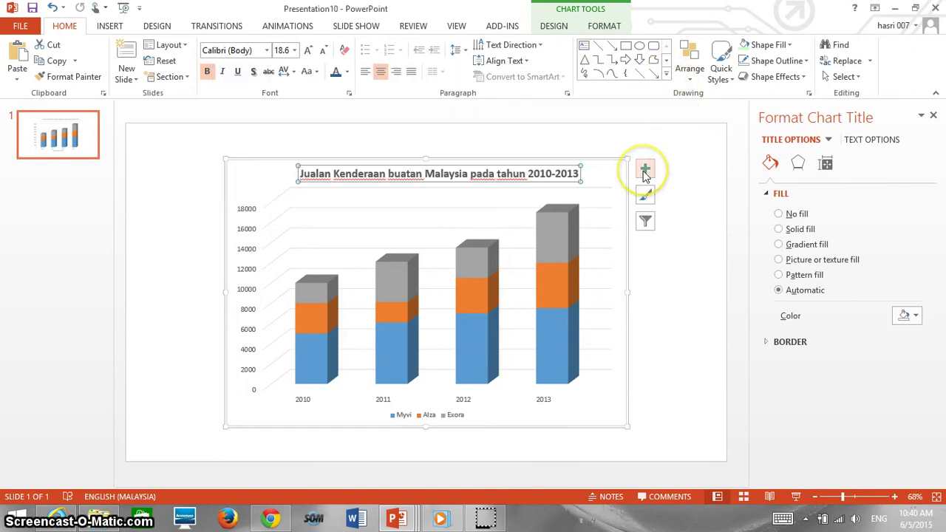
{"action": "left_click", "coordinate": [668, 283]}
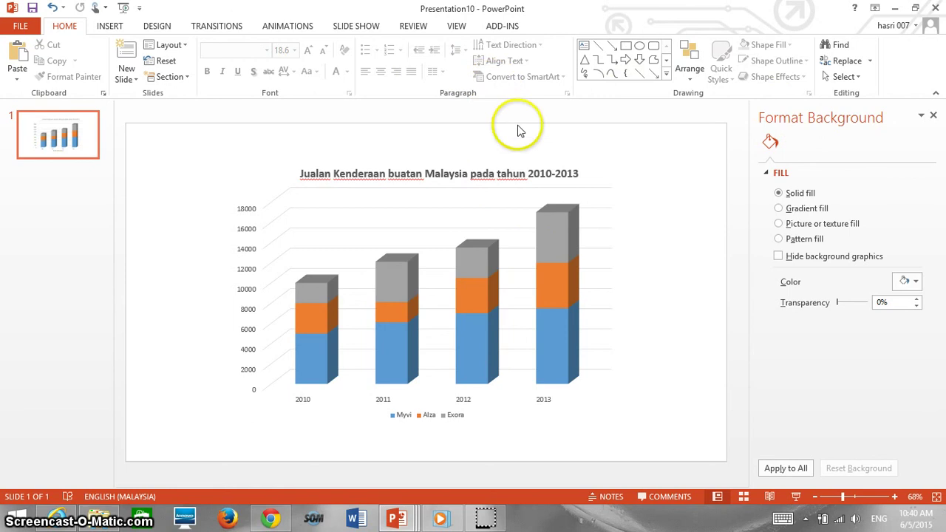
Select the chart's Exora series and begin changing its chart type, accepting conversion from 3-D to 2-D
{"action": "left_click", "coordinate": [109, 25]}
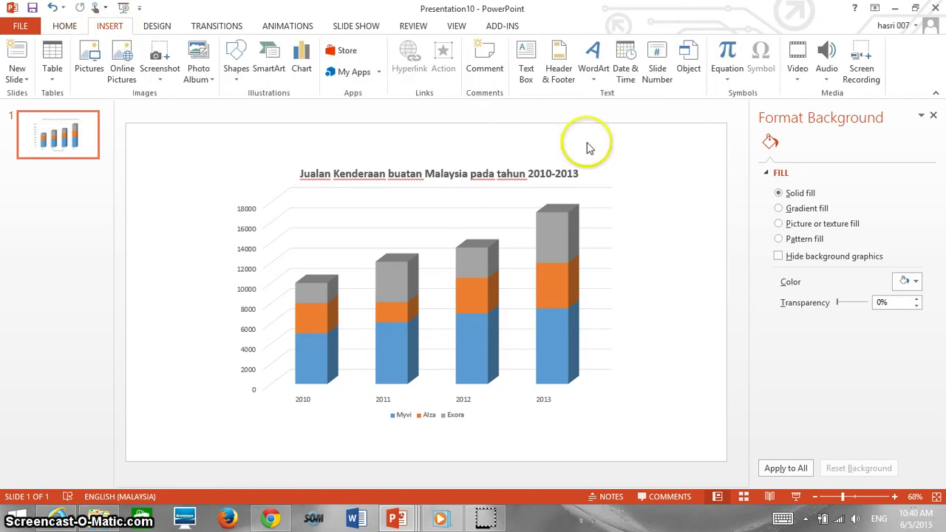
{"action": "left_click", "coordinate": [540, 216]}
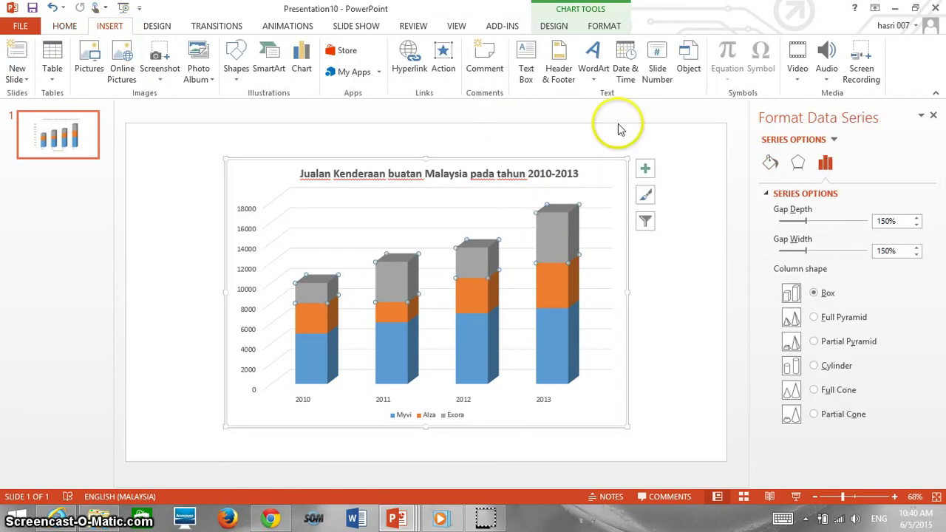
{"action": "left_click", "coordinate": [554, 26]}
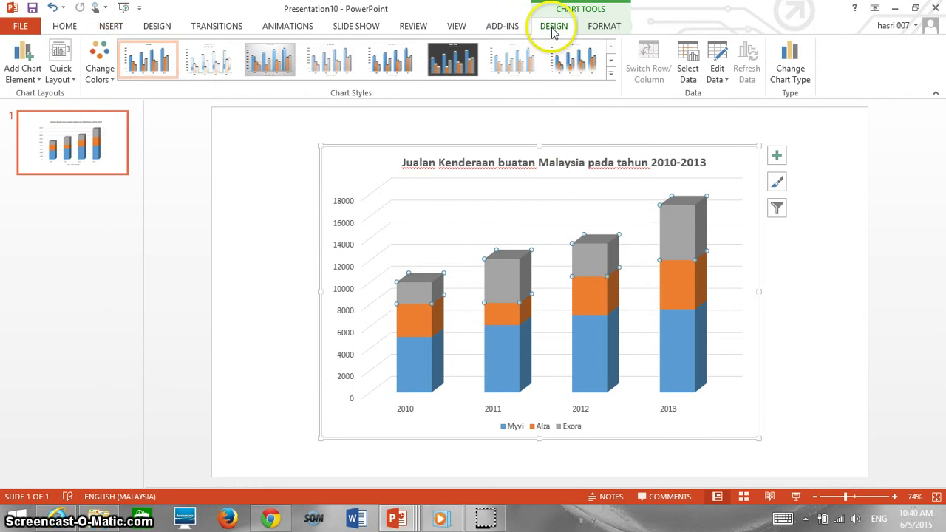
{"action": "left_click", "coordinate": [791, 70]}
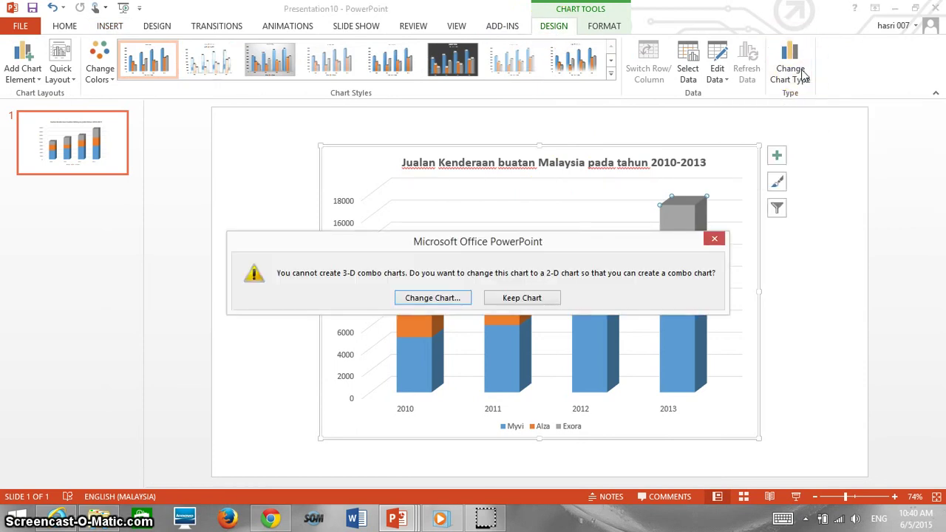
{"action": "left_click", "coordinate": [426, 299]}
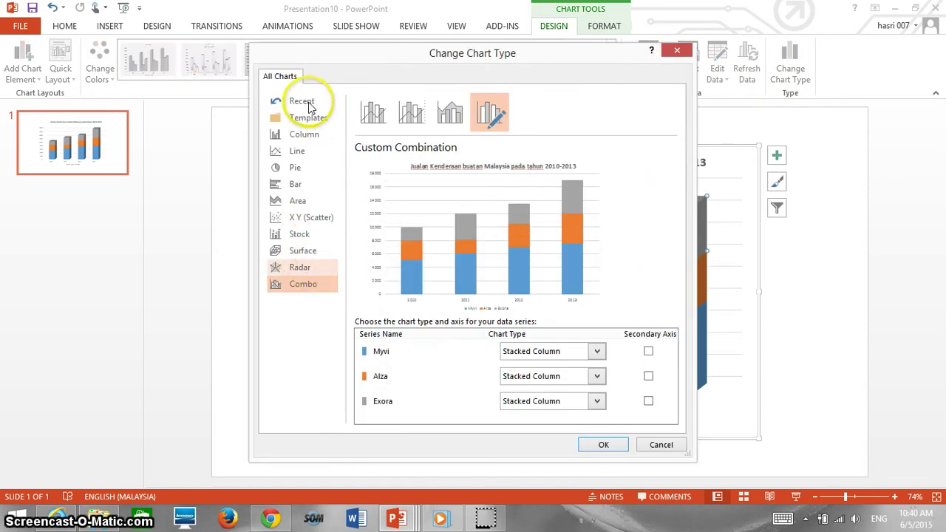
Compare chart types and variants, then convert the stacked column chart to Line with Markers
{"action": "left_click", "coordinate": [302, 102]}
{"action": "left_click", "coordinate": [310, 119]}
{"action": "left_click", "coordinate": [307, 135]}
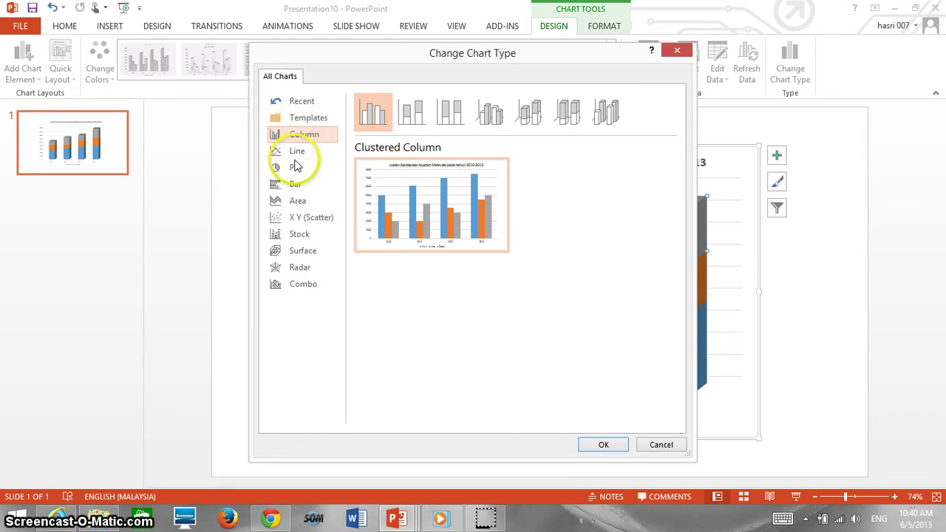
{"action": "left_click", "coordinate": [296, 167]}
{"action": "left_click", "coordinate": [297, 152]}
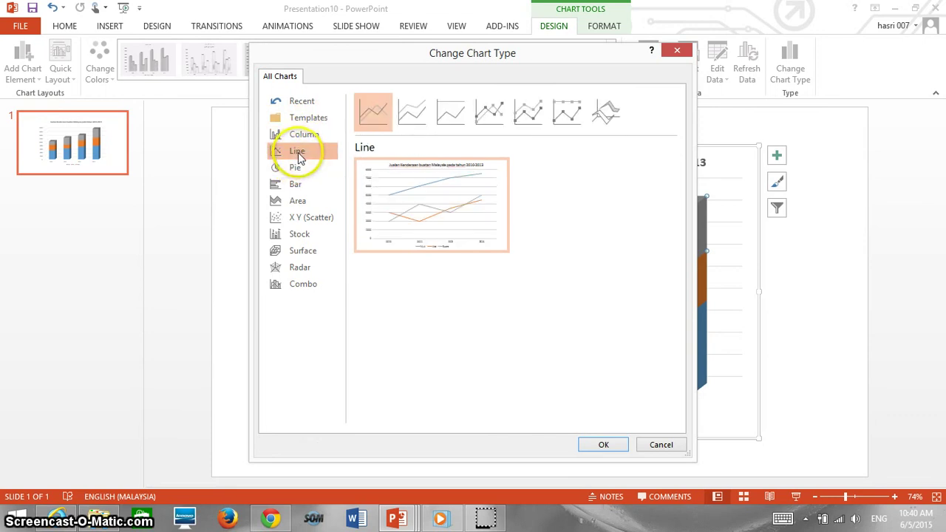
{"action": "left_click", "coordinate": [420, 115]}
{"action": "left_click", "coordinate": [447, 118]}
{"action": "left_click", "coordinate": [485, 120]}
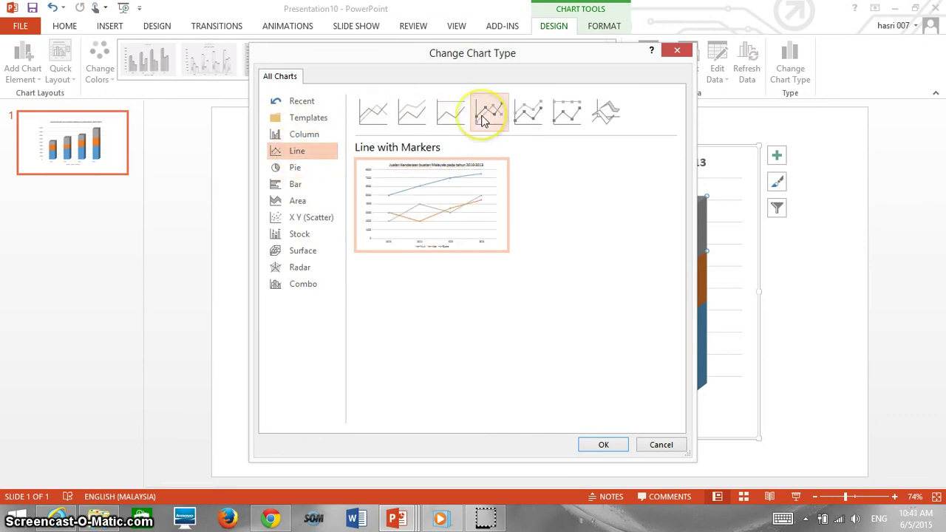
{"action": "left_click", "coordinate": [528, 116]}
{"action": "left_click", "coordinate": [493, 118]}
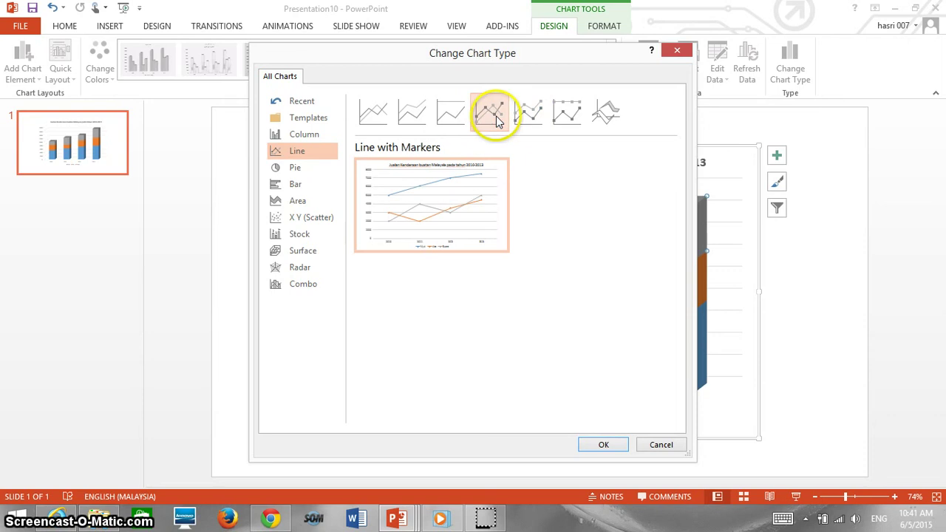
{"action": "left_click", "coordinate": [605, 446]}
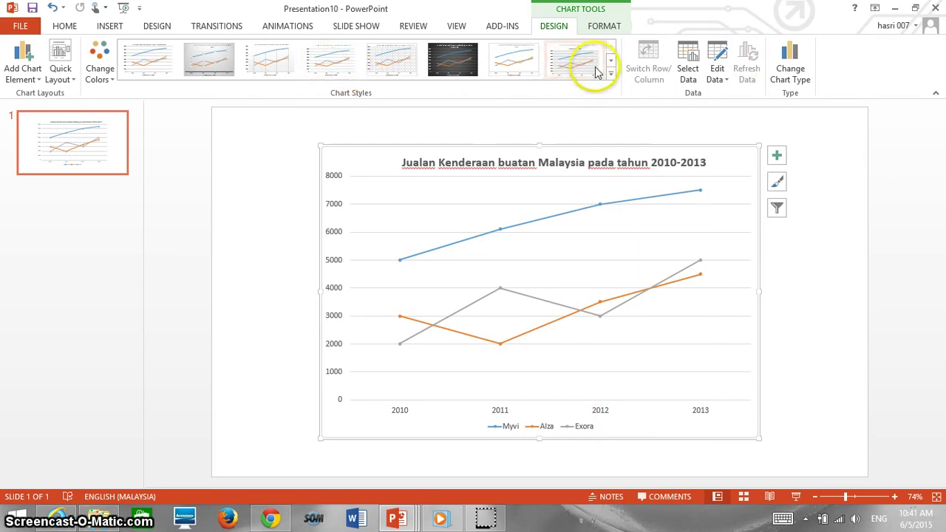
Try several chart styles on the line chart, including a plain white one and one with thicker lines
{"action": "left_click", "coordinate": [467, 68]}
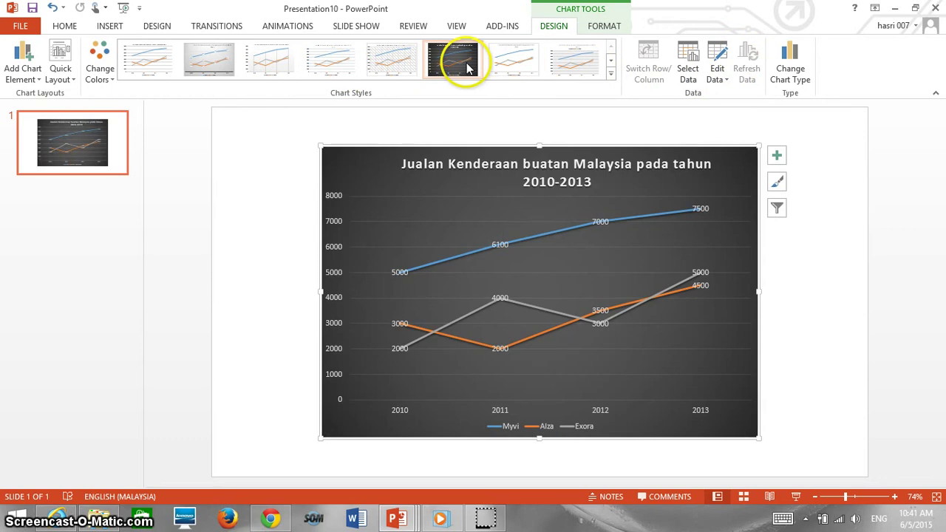
{"action": "left_click", "coordinate": [338, 68]}
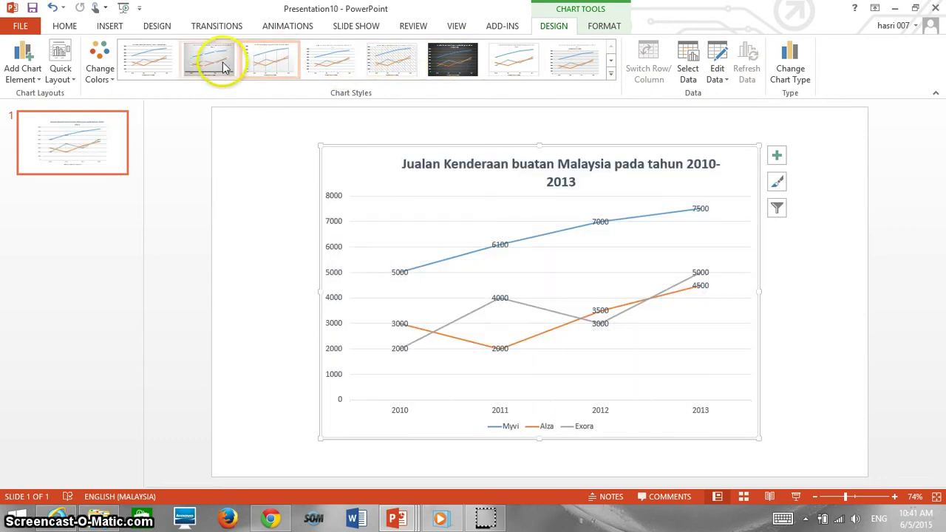
{"action": "left_click", "coordinate": [153, 63]}
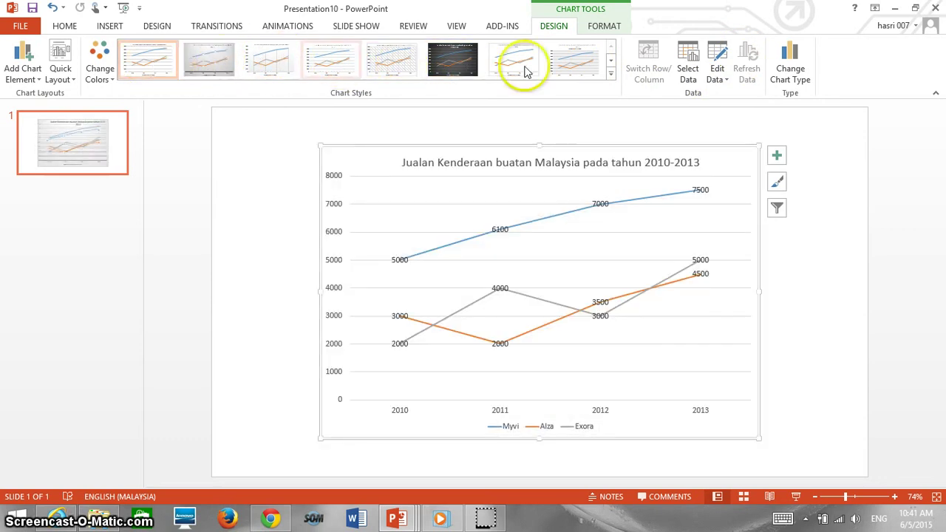
{"action": "left_click", "coordinate": [611, 77]}
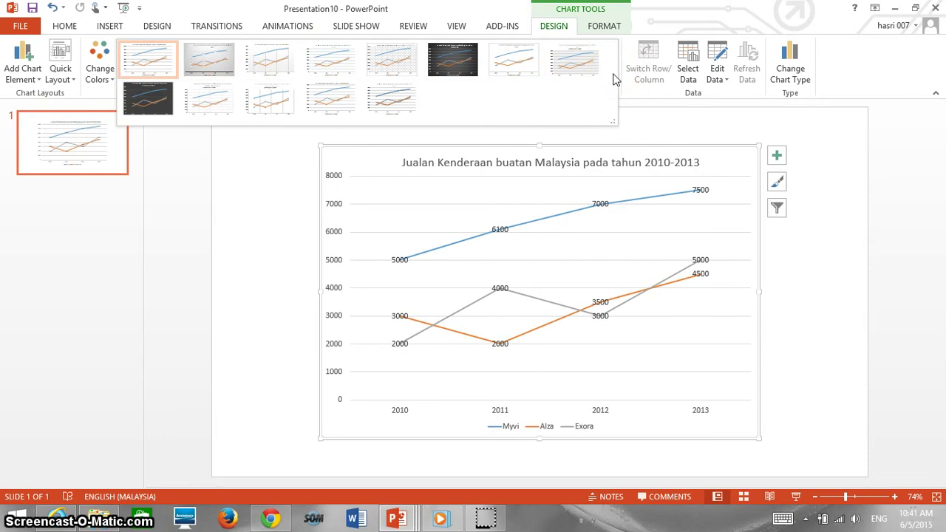
{"action": "left_click", "coordinate": [394, 97]}
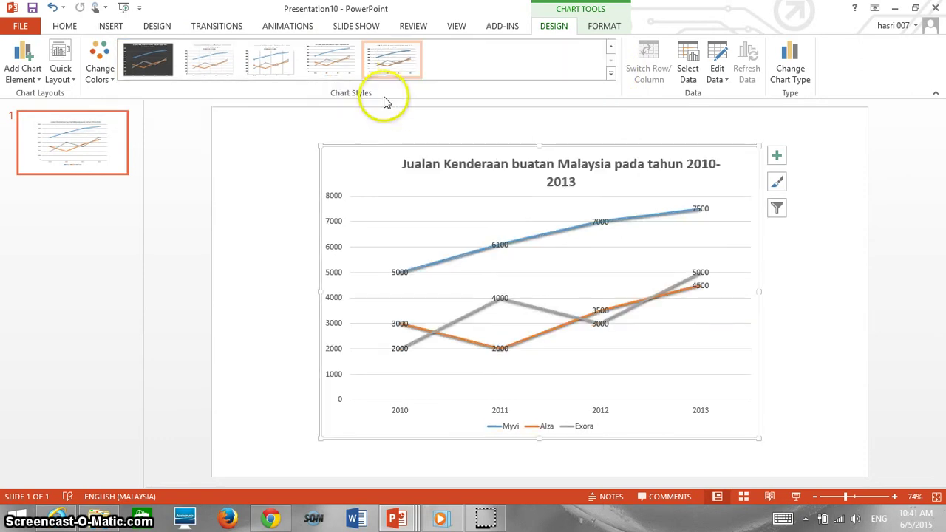
Apply the dark chart style from the full gallery and check the result off the chart
{"action": "left_click", "coordinate": [612, 75]}
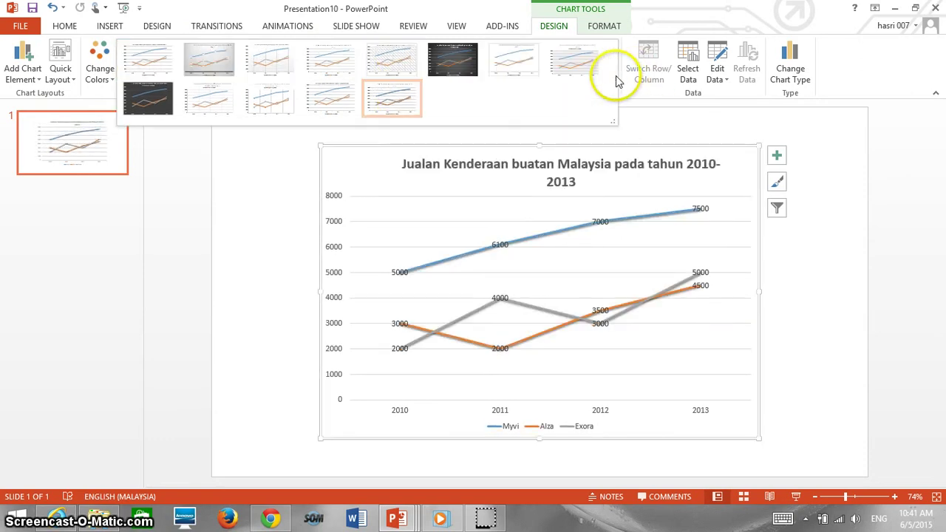
{"action": "left_click", "coordinate": [152, 99]}
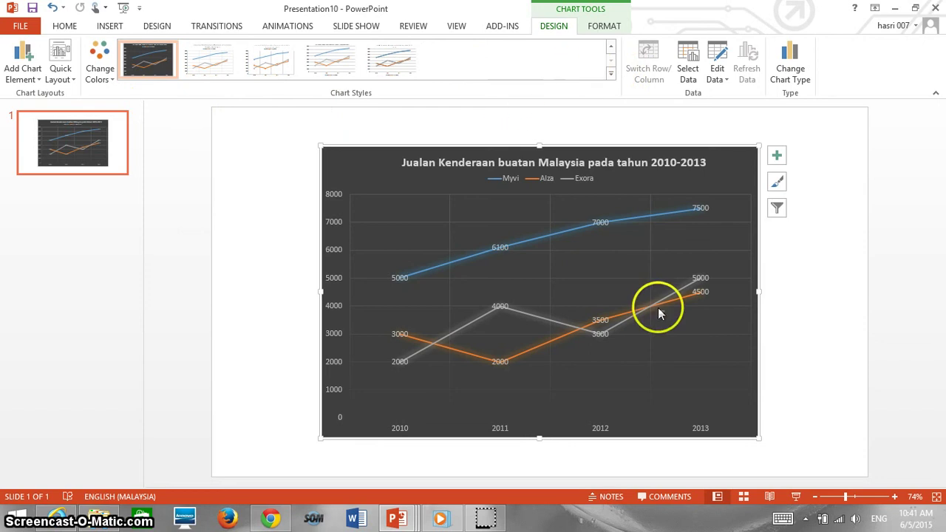
{"action": "left_click", "coordinate": [804, 403]}
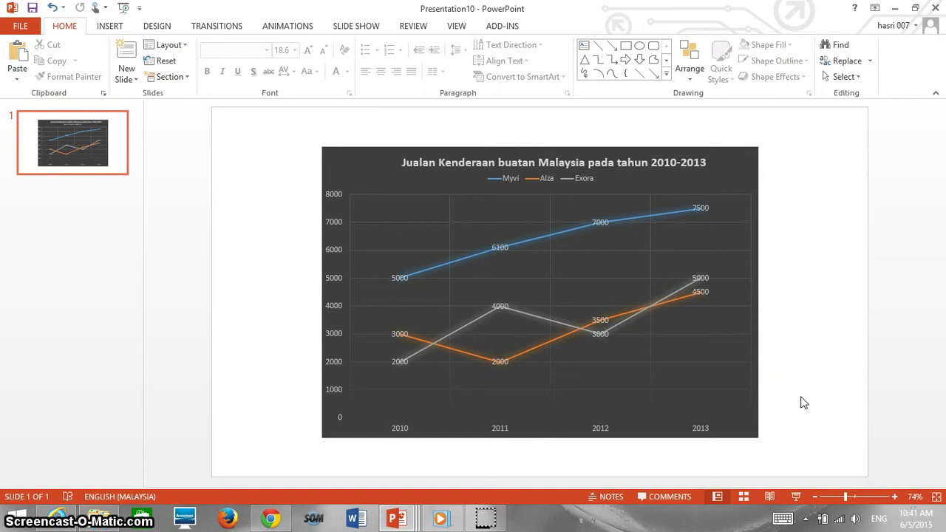
{"action": "left_click", "coordinate": [805, 398]}
{"action": "left_click", "coordinate": [728, 179]}
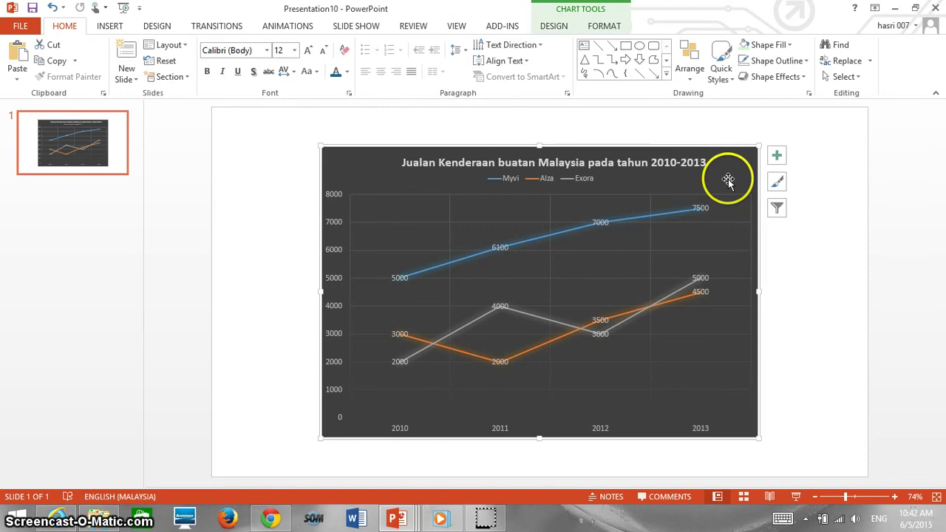
{"action": "left_click", "coordinate": [777, 158]}
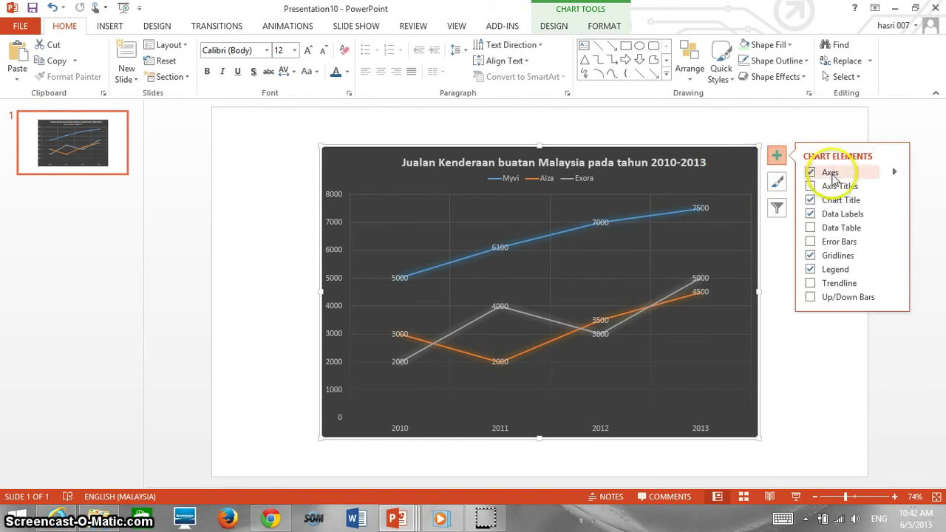
{"action": "left_click", "coordinate": [813, 228]}
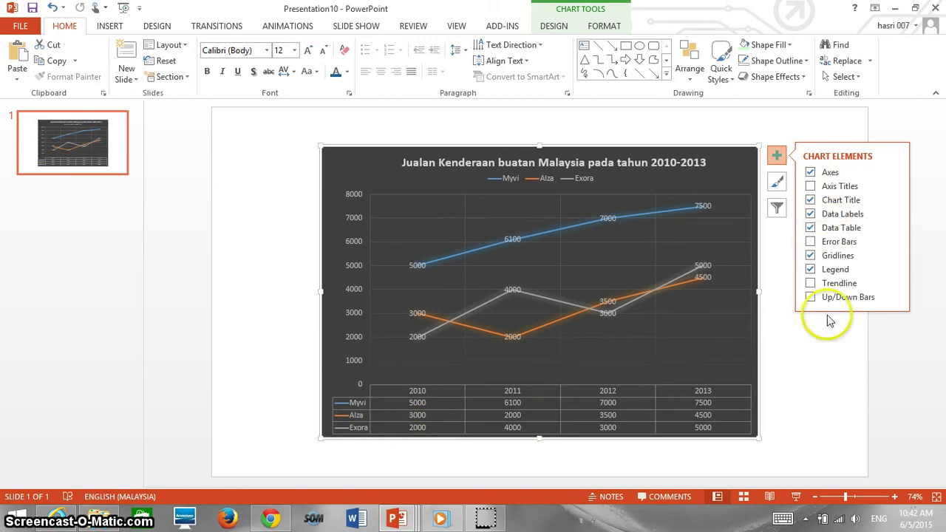
{"action": "left_click", "coordinate": [840, 284]}
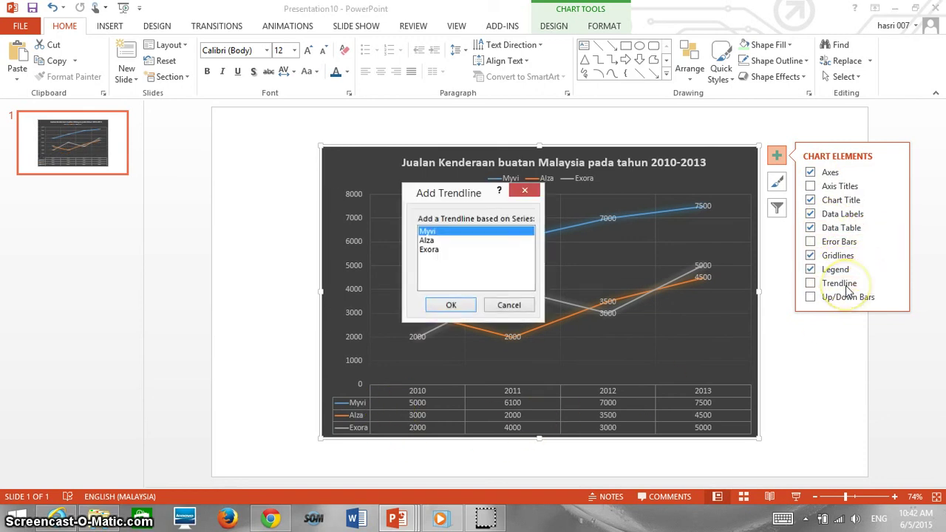
{"action": "left_click", "coordinate": [517, 309]}
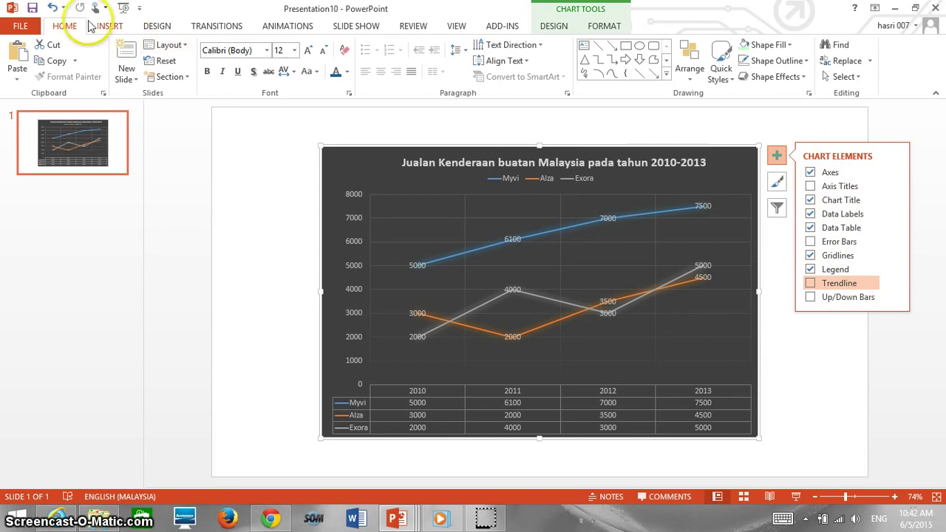
{"action": "left_click", "coordinate": [810, 227]}
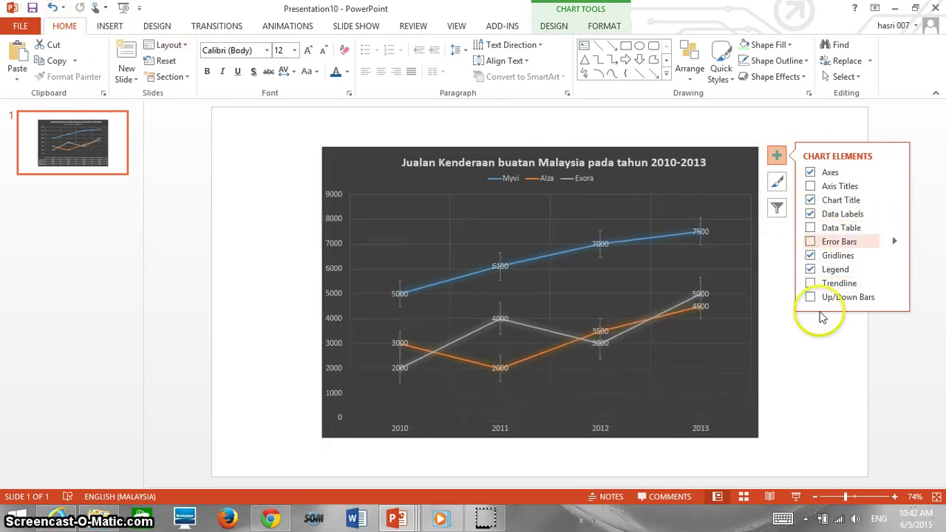
{"action": "left_click", "coordinate": [824, 394]}
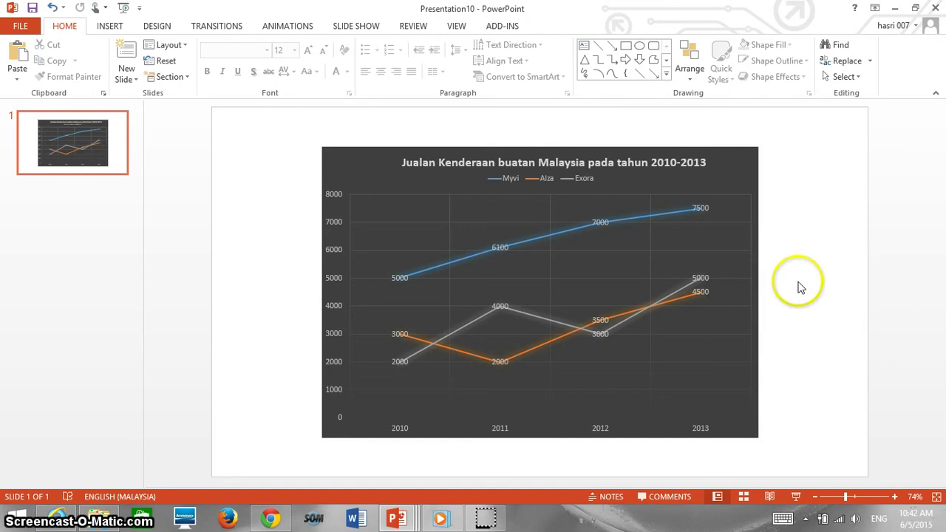
Try several preset quick layouts and settle on Layout 9, with the legend on the right
{"action": "left_click", "coordinate": [427, 185]}
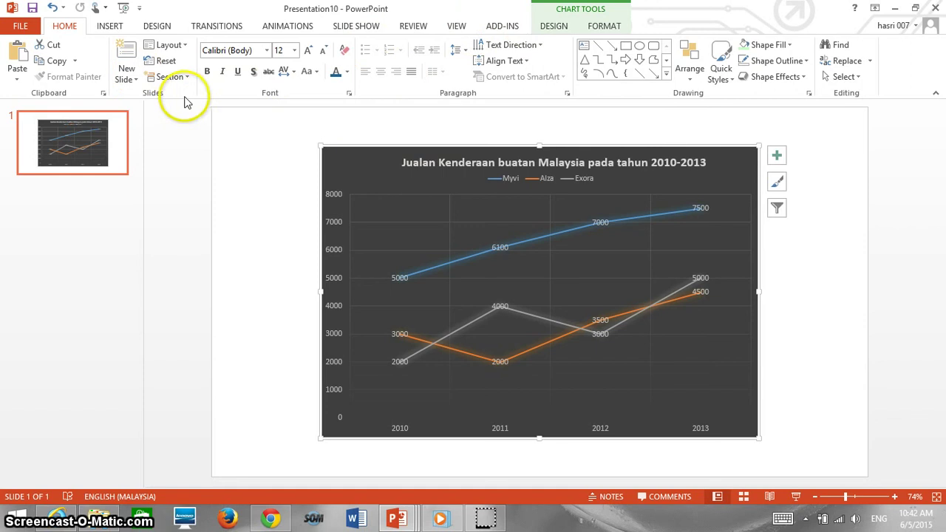
{"action": "left_click", "coordinate": [157, 25]}
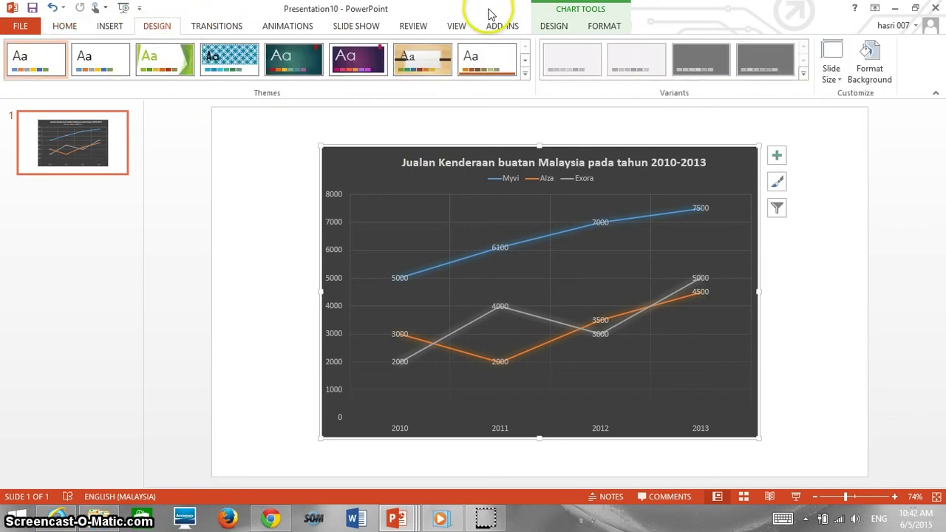
{"action": "left_click", "coordinate": [555, 28]}
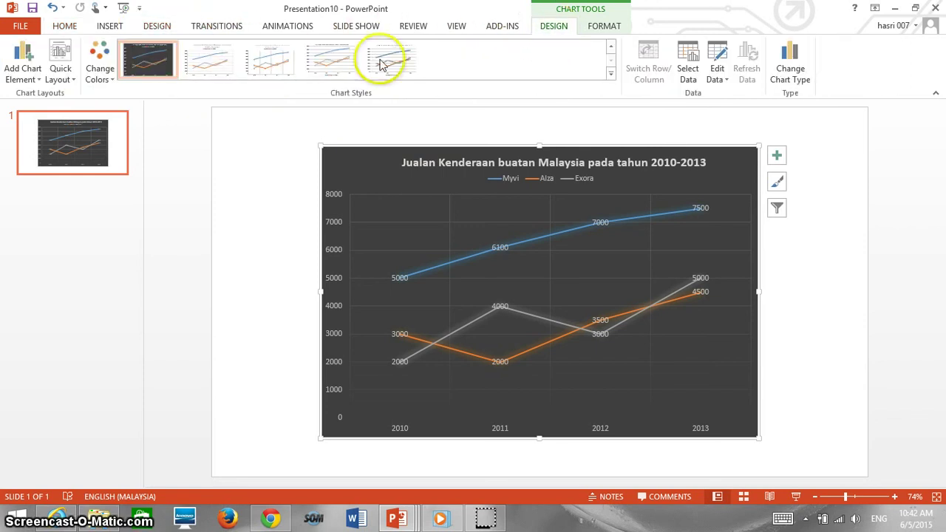
{"action": "left_click", "coordinate": [62, 74]}
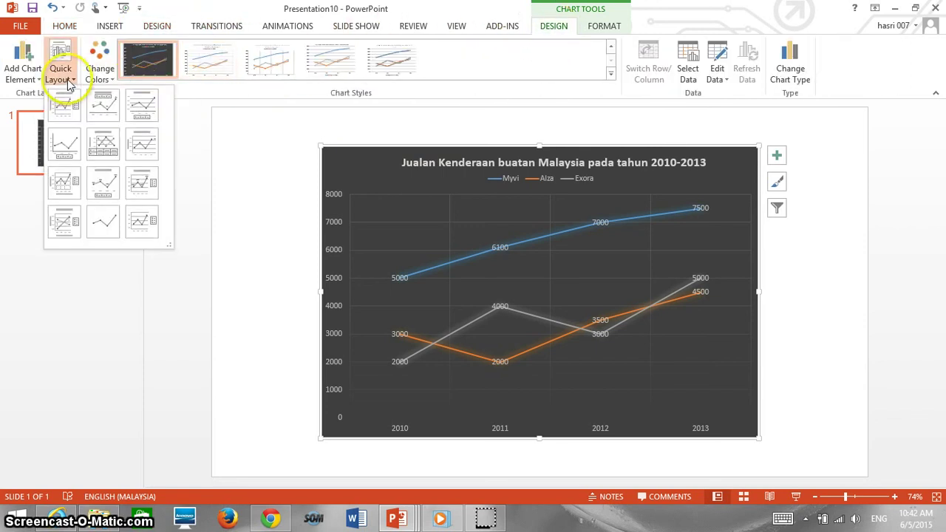
{"action": "left_click", "coordinate": [107, 118]}
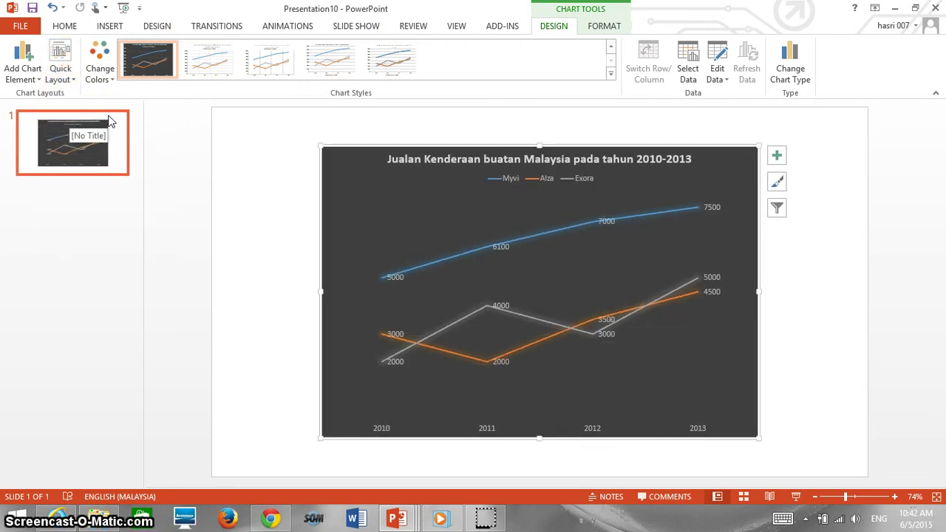
{"action": "left_click", "coordinate": [62, 74]}
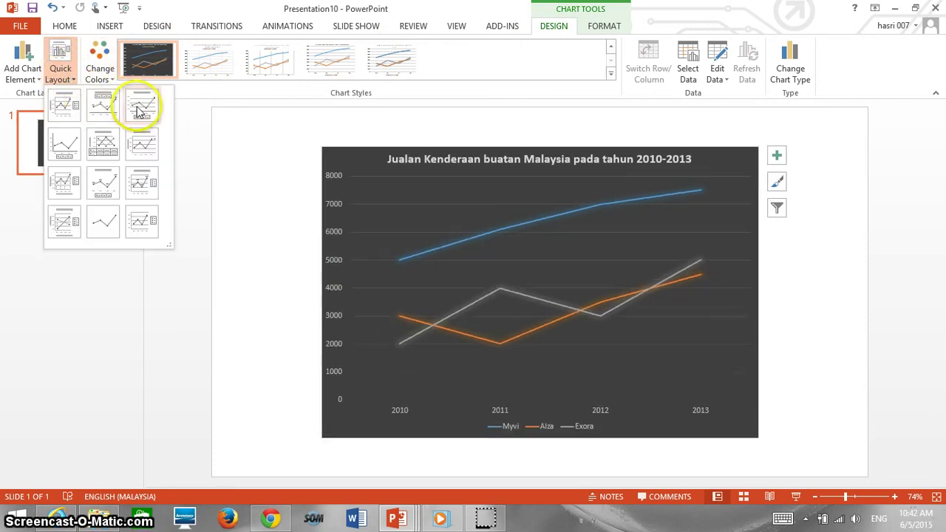
{"action": "left_click", "coordinate": [141, 107]}
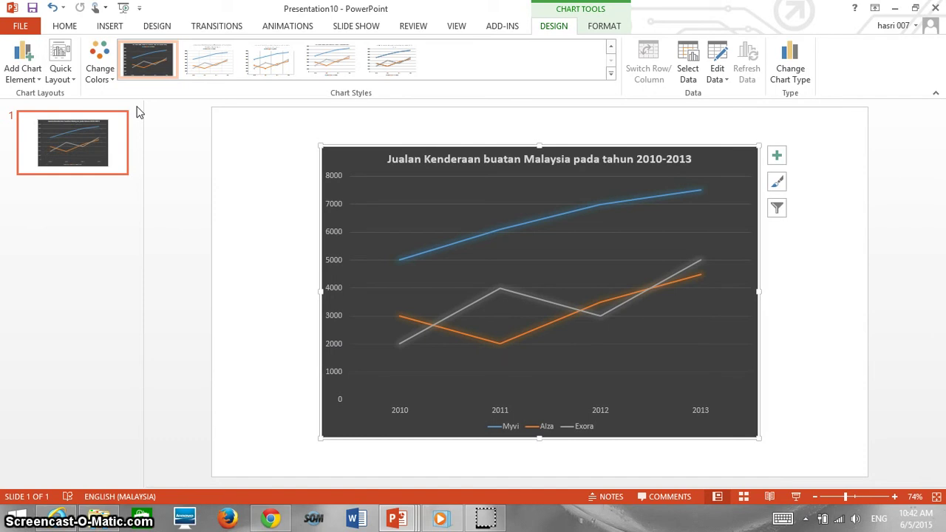
{"action": "left_click", "coordinate": [61, 70]}
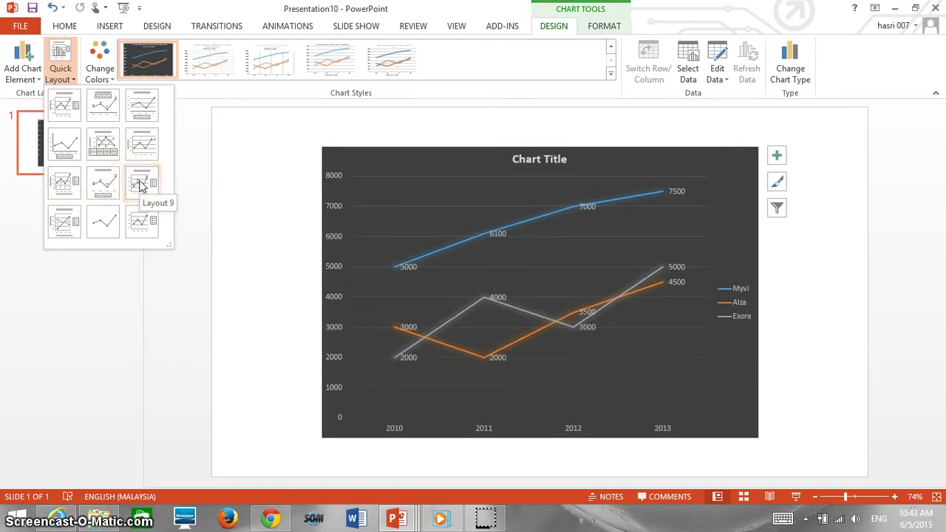
{"action": "left_click", "coordinate": [141, 184]}
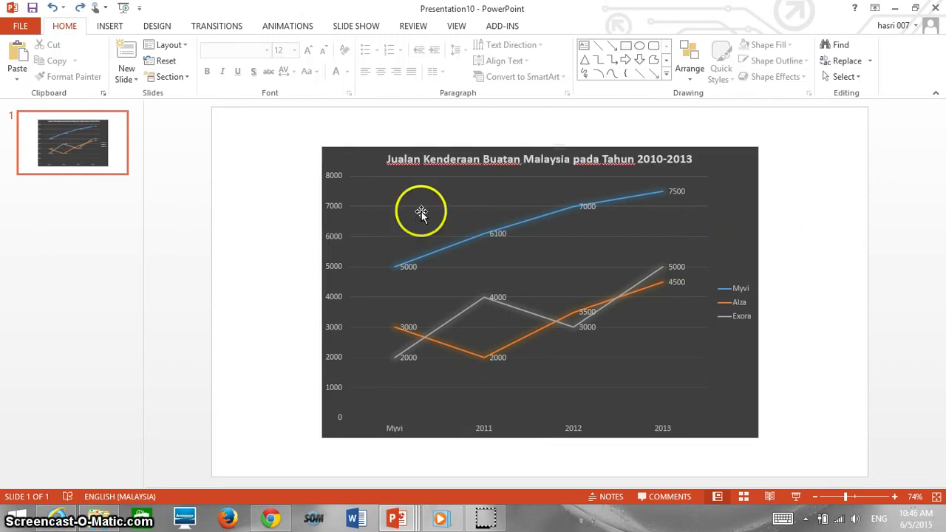
Open the chart's data sheet with Edit Data
{"action": "left_click", "coordinate": [736, 181]}
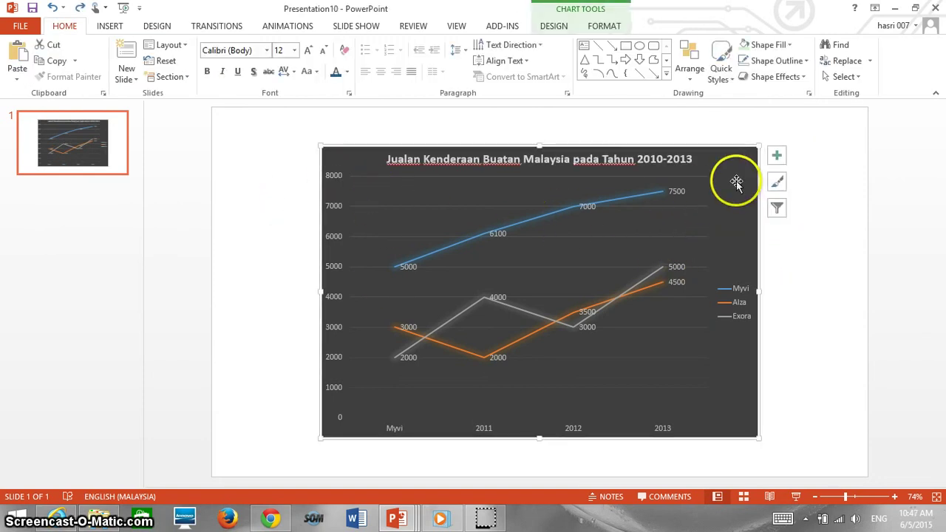
{"action": "left_click", "coordinate": [554, 28]}
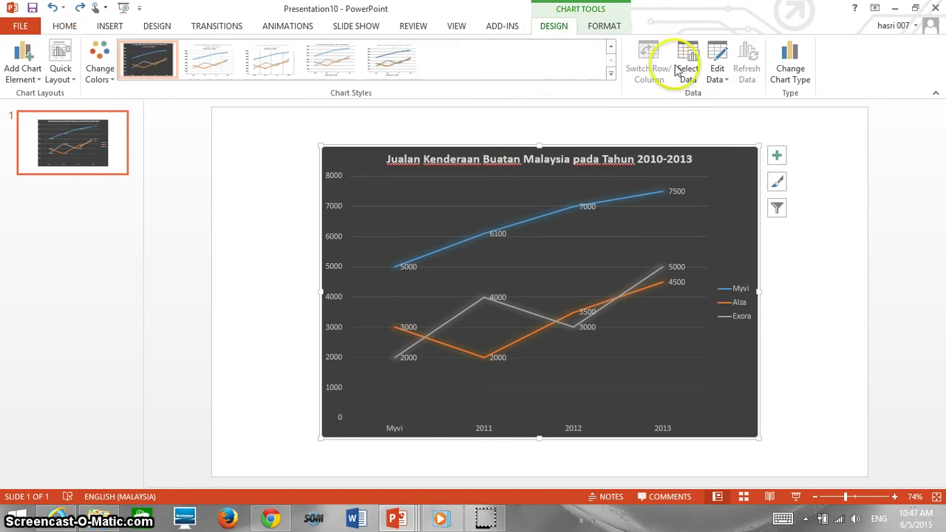
{"action": "left_click", "coordinate": [721, 78]}
{"action": "left_click", "coordinate": [725, 81]}
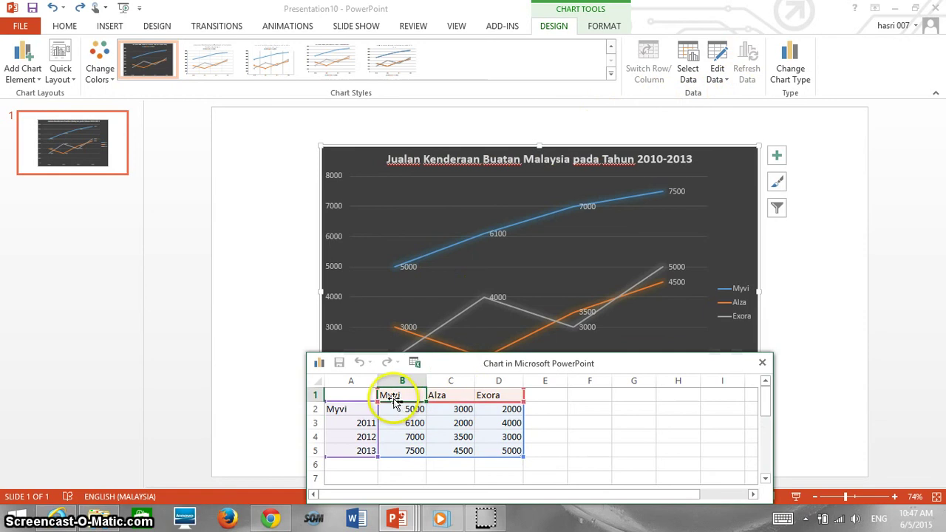
Replace Myvi in cell A2 with 2010
{"action": "left_click", "coordinate": [347, 409]}
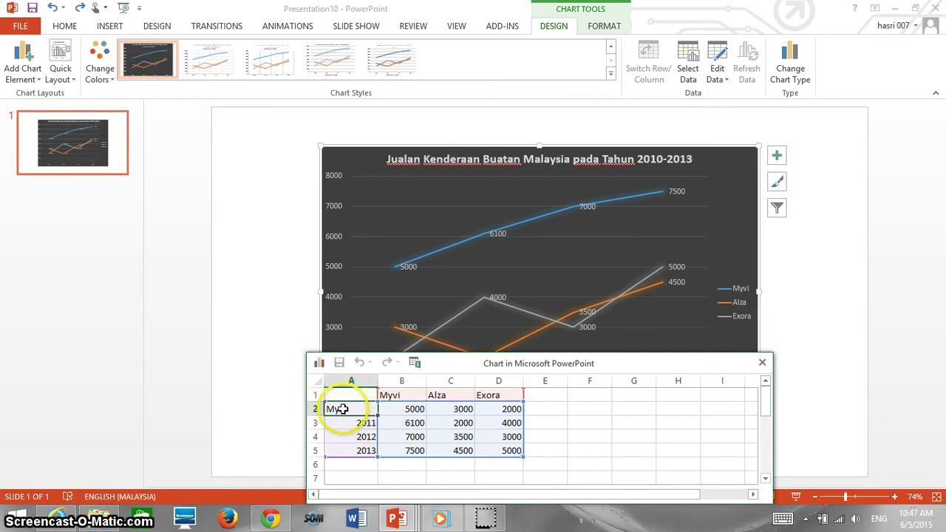
{"action": "type", "text": "2010"}
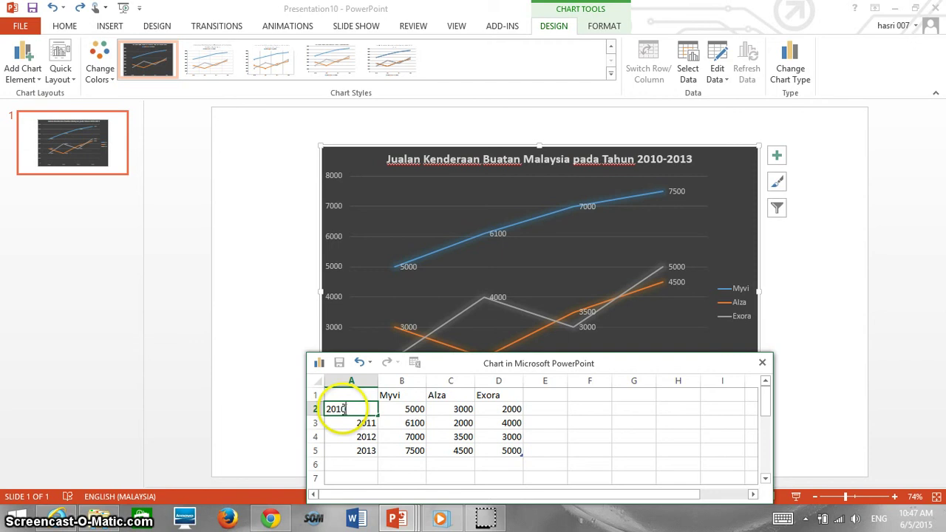
{"action": "left_click", "coordinate": [551, 410]}
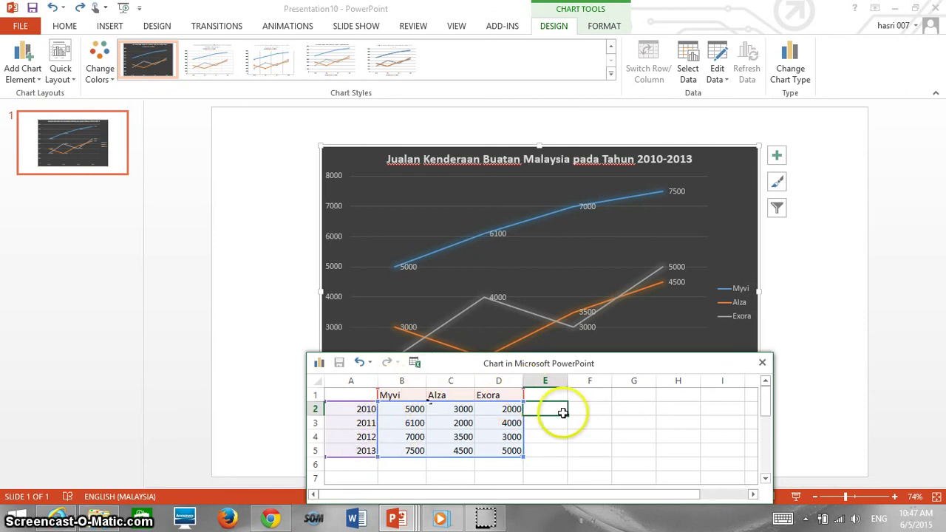
Move the data window off the chart and select the data range A1:D5
{"action": "left_click_drag", "start_coordinate": [641, 368], "coordinate": [422, 147]}
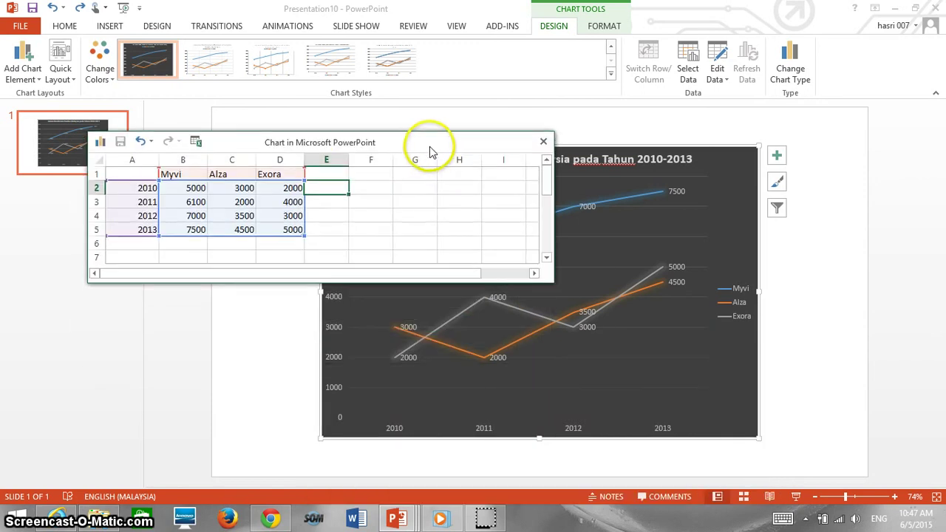
{"action": "left_click", "coordinate": [250, 198]}
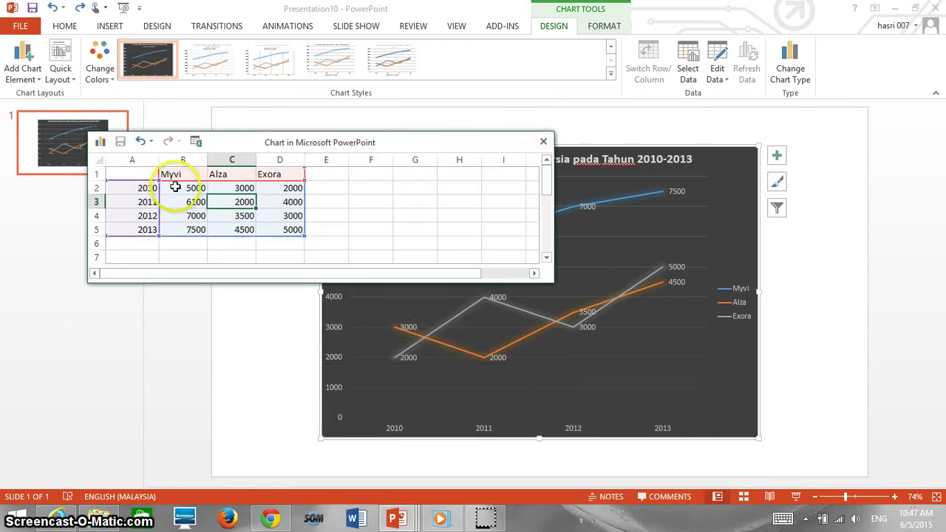
{"action": "left_click_drag", "start_coordinate": [133, 174], "coordinate": [299, 231]}
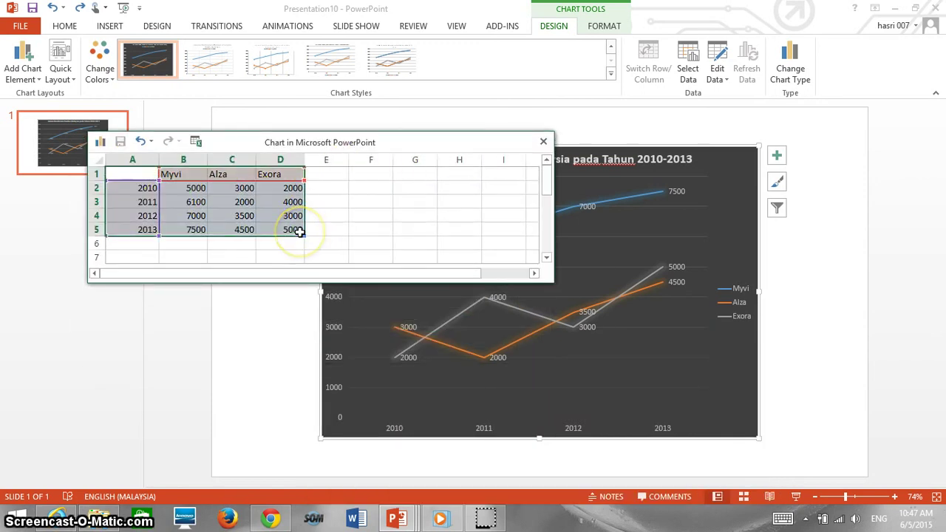
{"action": "left_click", "coordinate": [296, 219]}
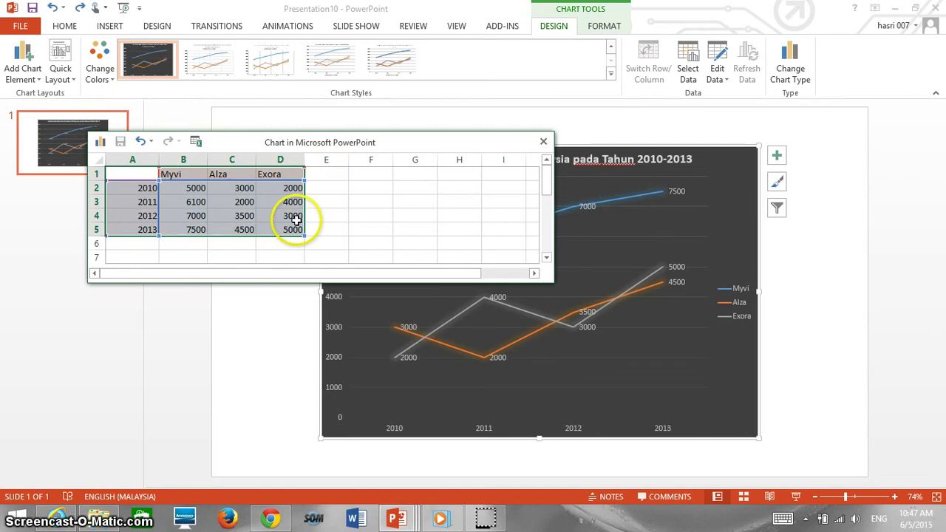
{"action": "left_click", "coordinate": [583, 130]}
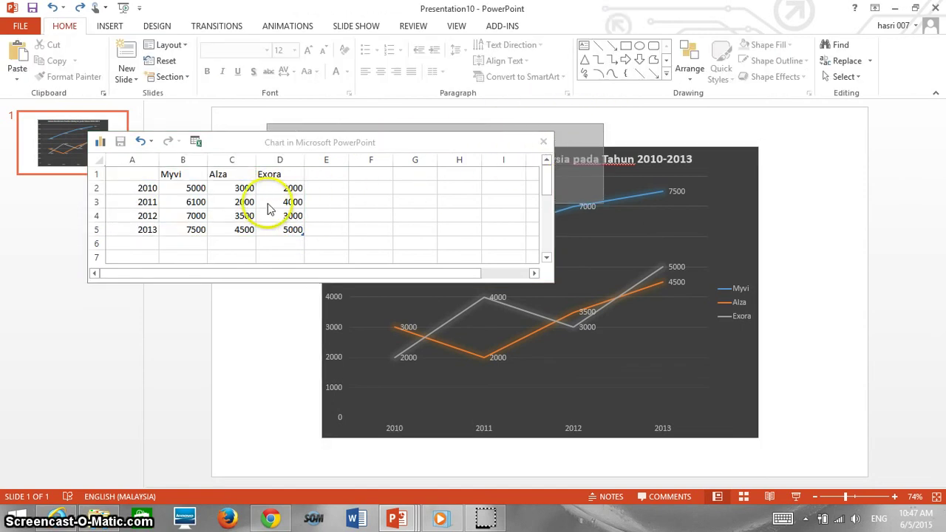
{"action": "left_click", "coordinate": [275, 175]}
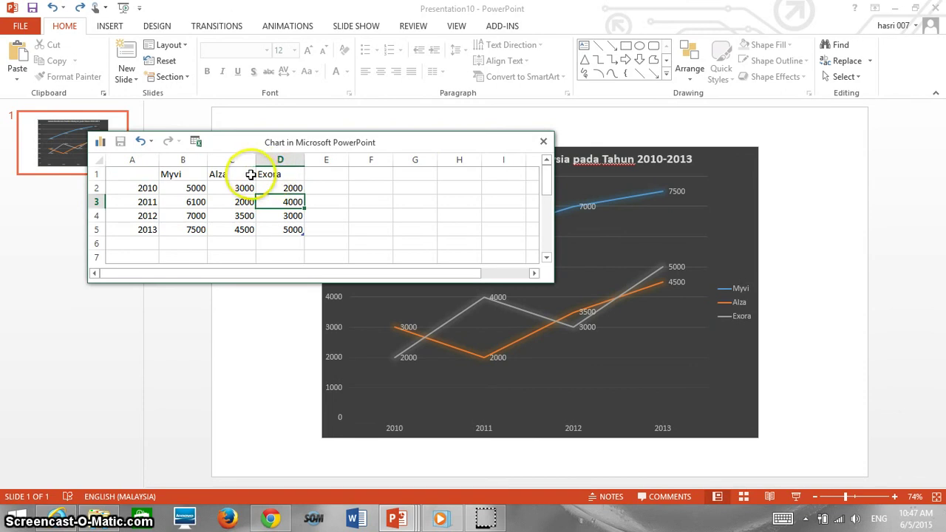
{"action": "left_click", "coordinate": [251, 174]}
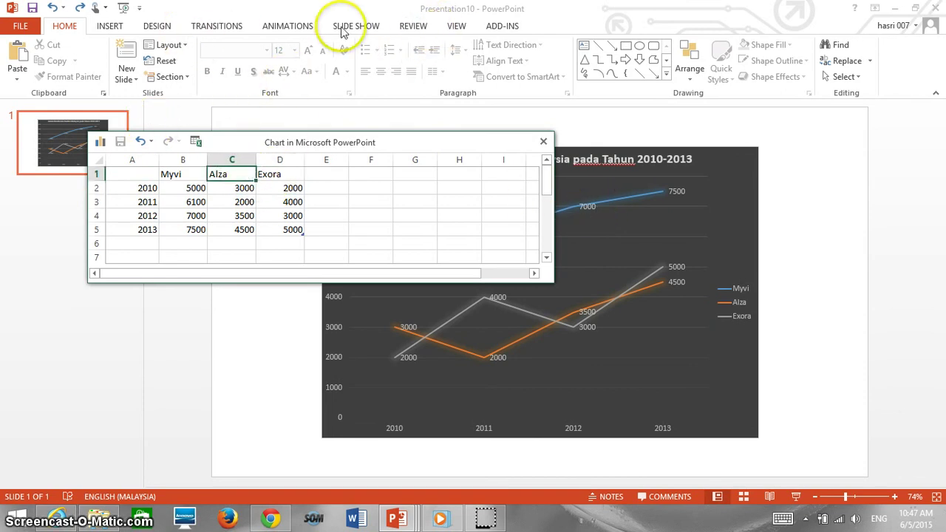
Swap the chart's rows and columns with Switch Row/Column
{"action": "left_click", "coordinate": [604, 227]}
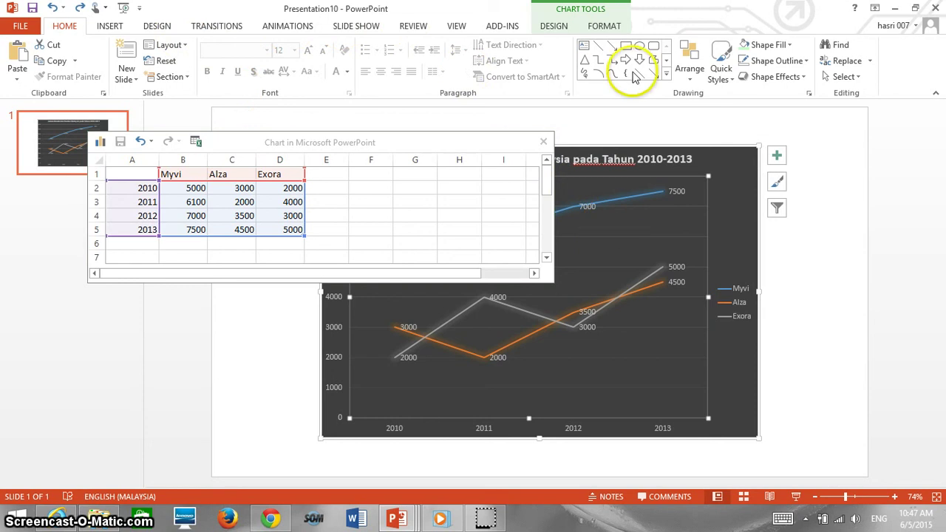
{"action": "left_click", "coordinate": [556, 28]}
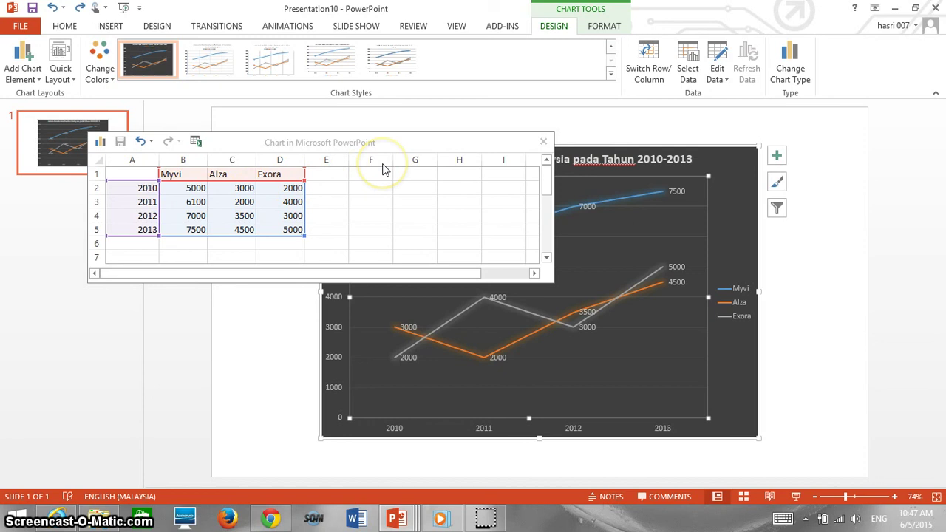
{"action": "left_click", "coordinate": [652, 72]}
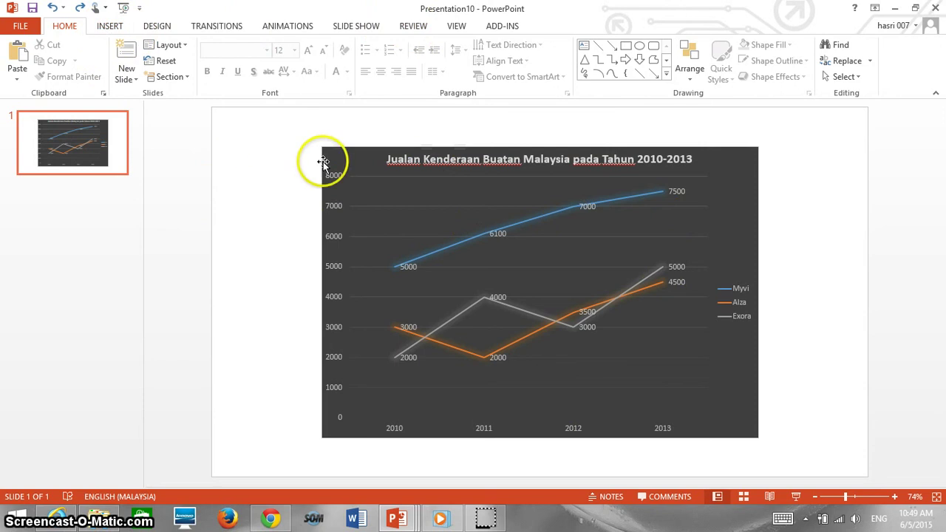
Try the first colourful palette and a lighter style, then restore the dark chart style
{"action": "left_click", "coordinate": [384, 210]}
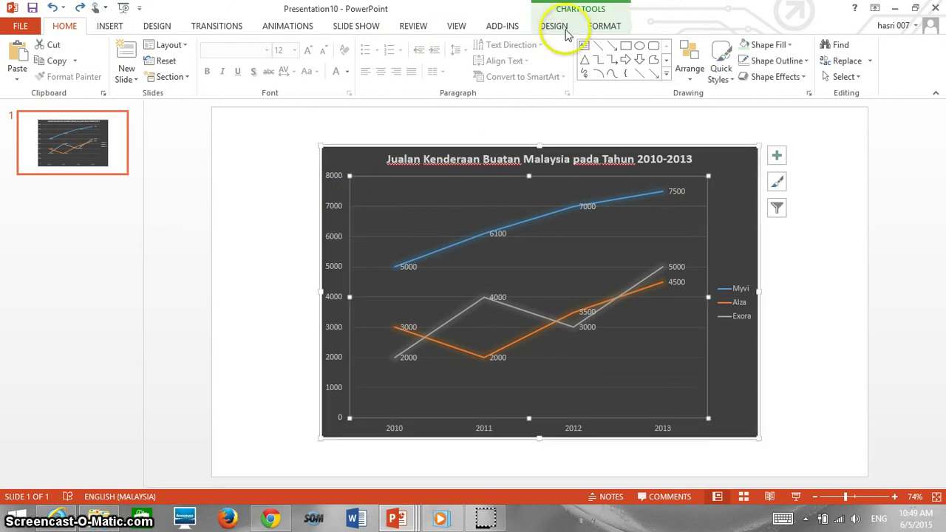
{"action": "left_click", "coordinate": [565, 30]}
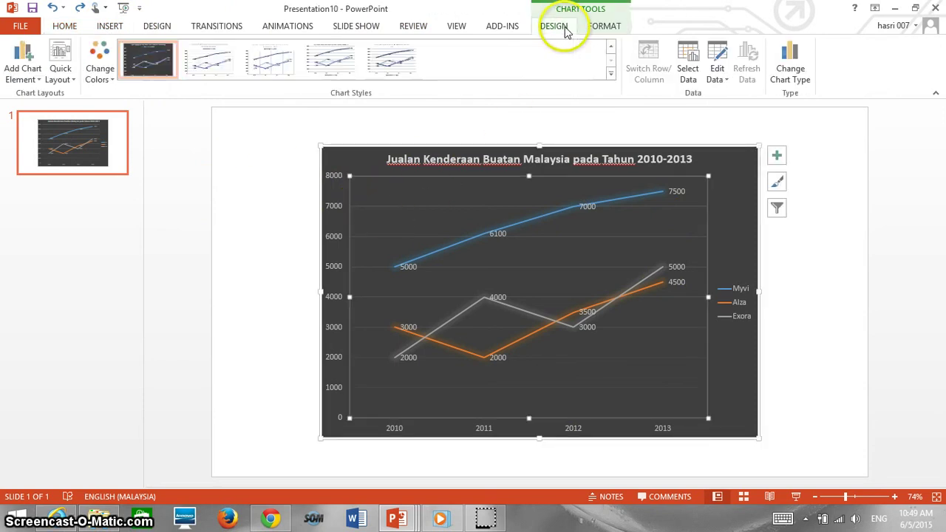
{"action": "left_click", "coordinate": [111, 71]}
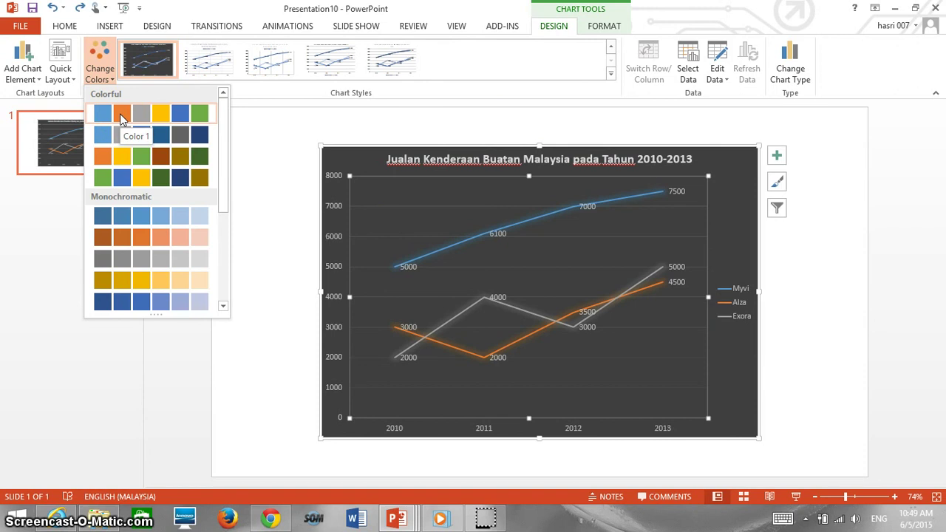
{"action": "left_click", "coordinate": [120, 115]}
{"action": "left_click", "coordinate": [205, 72]}
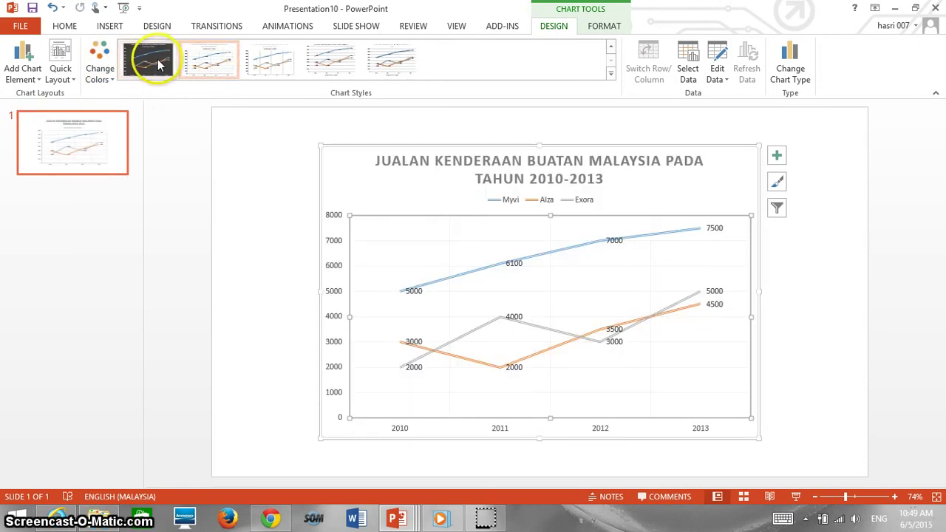
{"action": "left_click", "coordinate": [158, 59]}
Apply Color 3 so Myvi, Alza and Exora lines are orange, yellow and green
{"action": "left_click", "coordinate": [100, 72]}
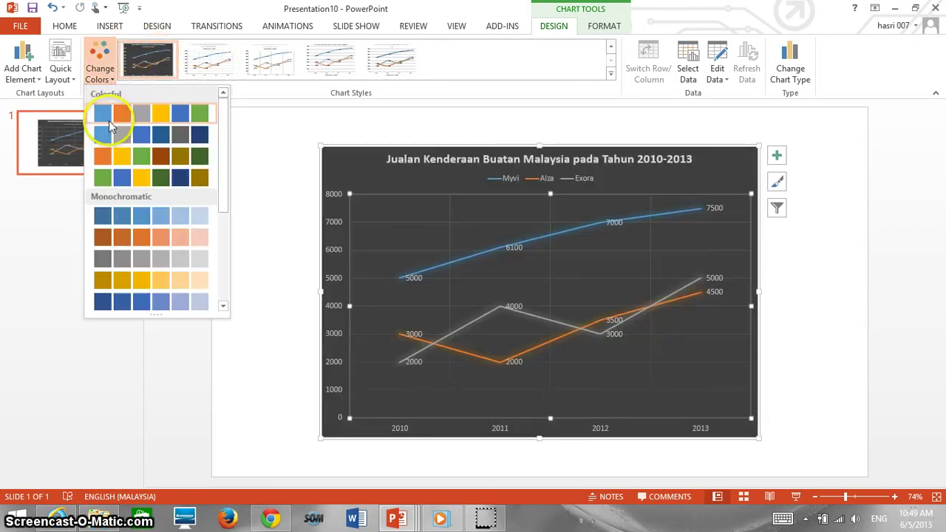
{"action": "left_click", "coordinate": [104, 133]}
{"action": "left_click", "coordinate": [103, 74]}
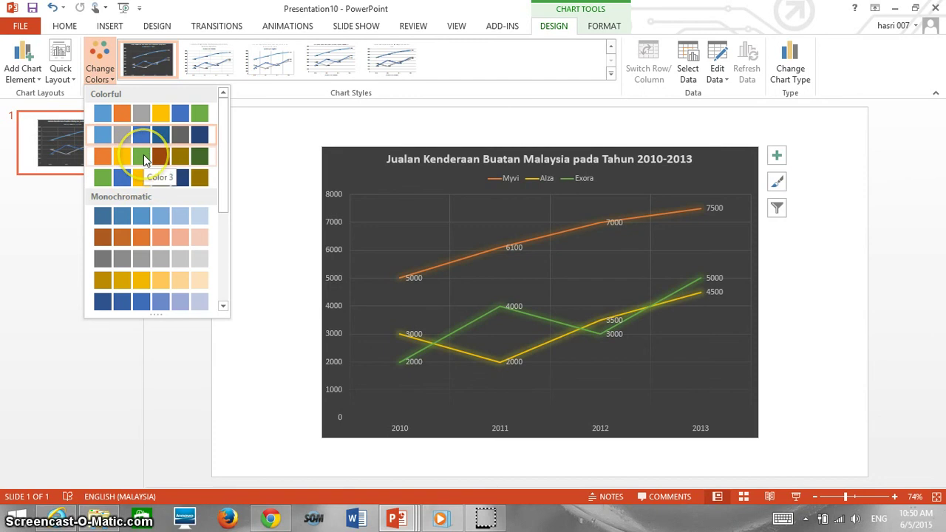
{"action": "left_click", "coordinate": [143, 154]}
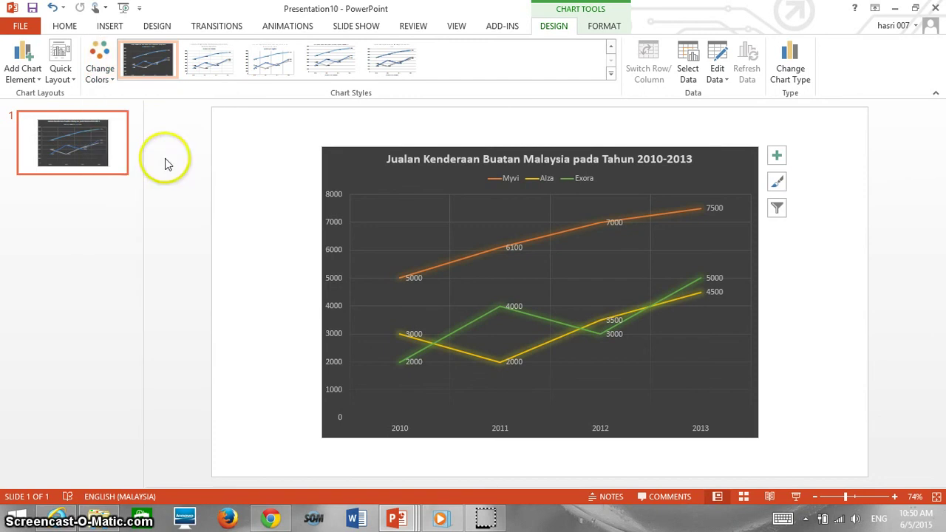
{"action": "left_click", "coordinate": [830, 265]}
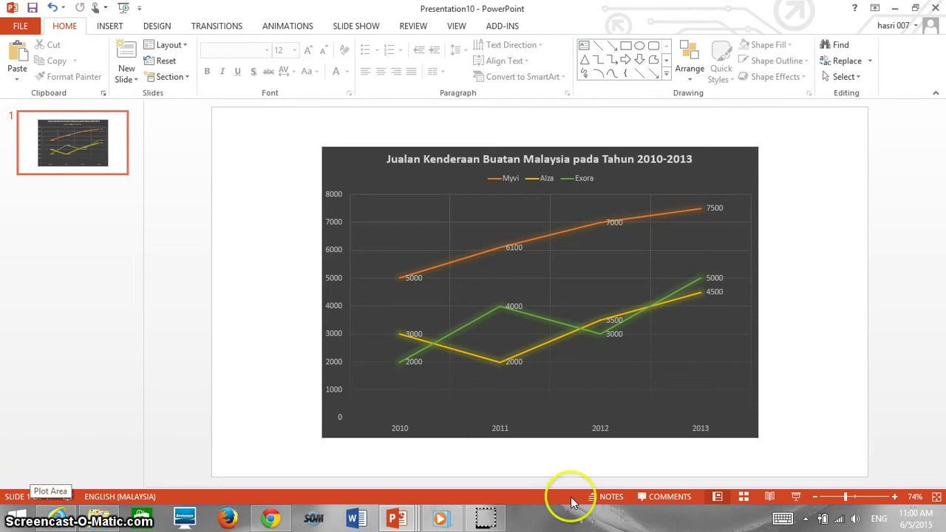
Start the slide show from the status bar to present the finished chart full-screen
{"action": "left_click", "coordinate": [796, 497]}
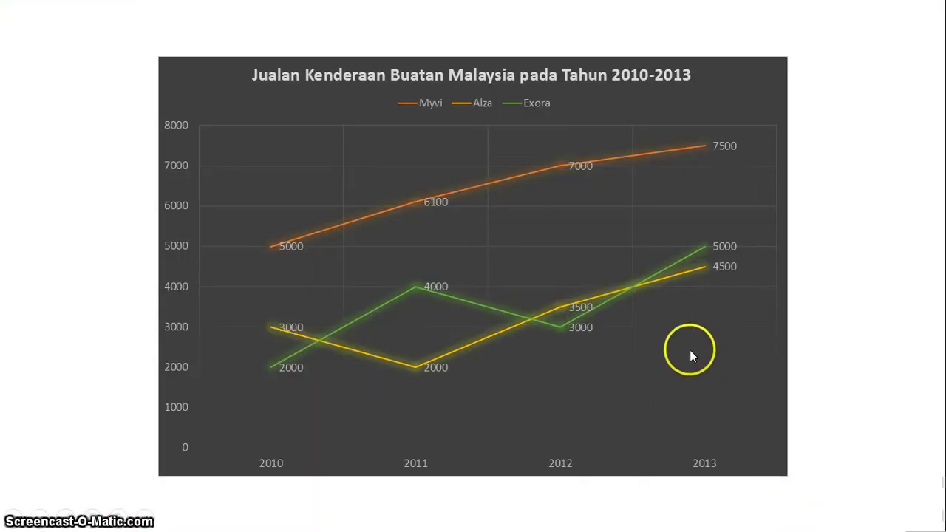